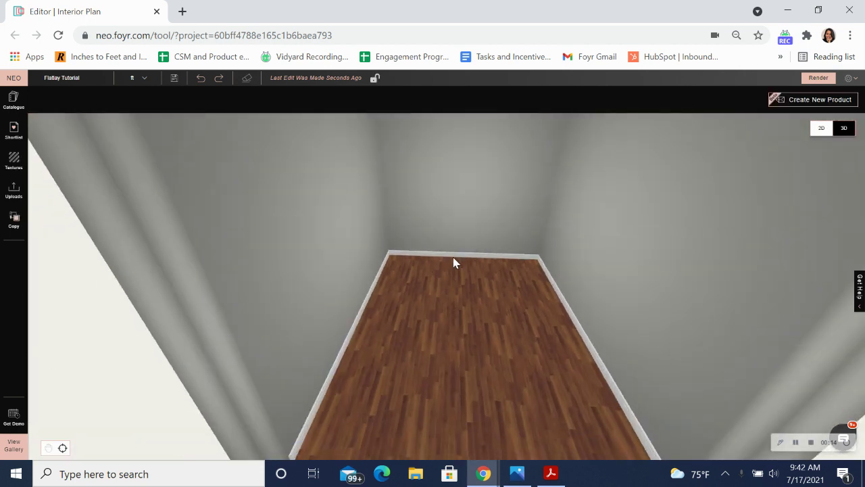
Step: Delete the white baseboard running around the room's wooden floor
{"action": "left_click", "coordinate": [454, 258]}
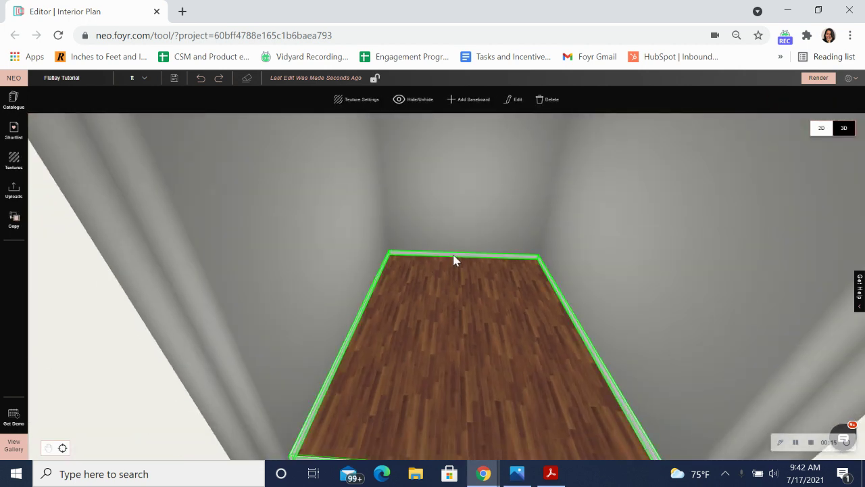
{"action": "key", "text": "Delete"}
{"action": "left_click_drag", "start_coordinate": [529, 279], "coordinate": [329, 184]}
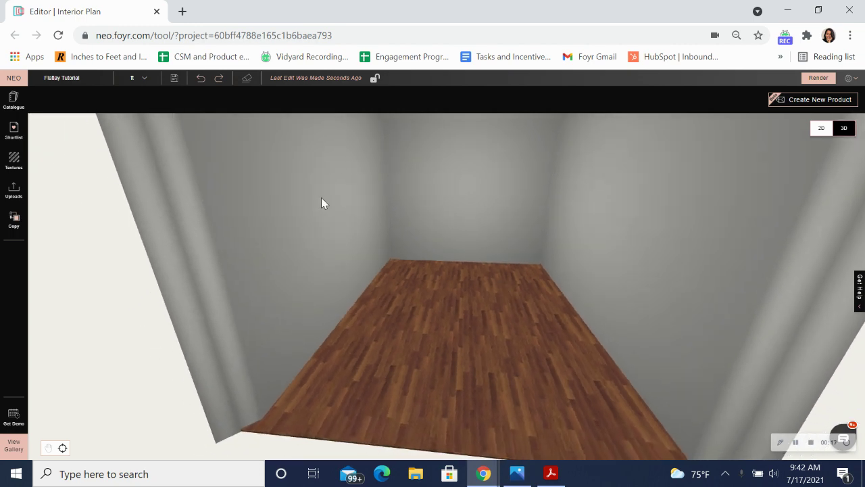
{"action": "scroll", "coordinate": [395, 303], "scroll_direction": "down", "scroll_amount": 3}
{"action": "left_click_drag", "start_coordinate": [388, 284], "coordinate": [426, 298]}
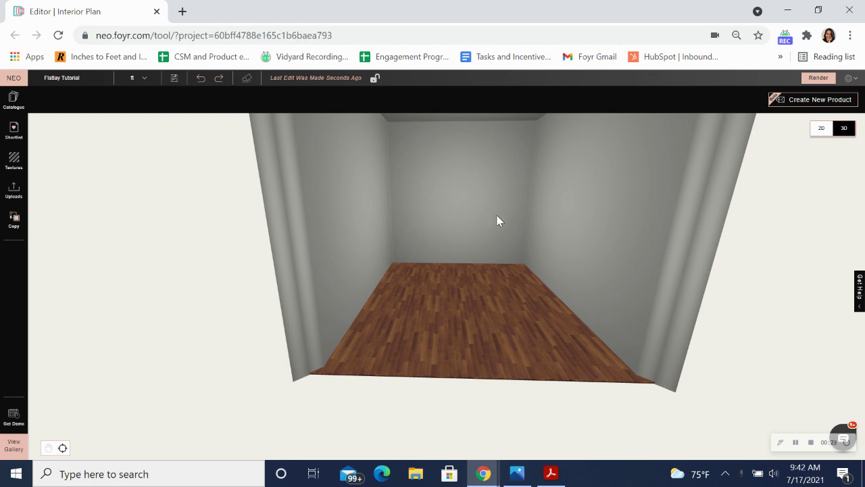
{"action": "left_click_drag", "start_coordinate": [487, 222], "coordinate": [500, 215]}
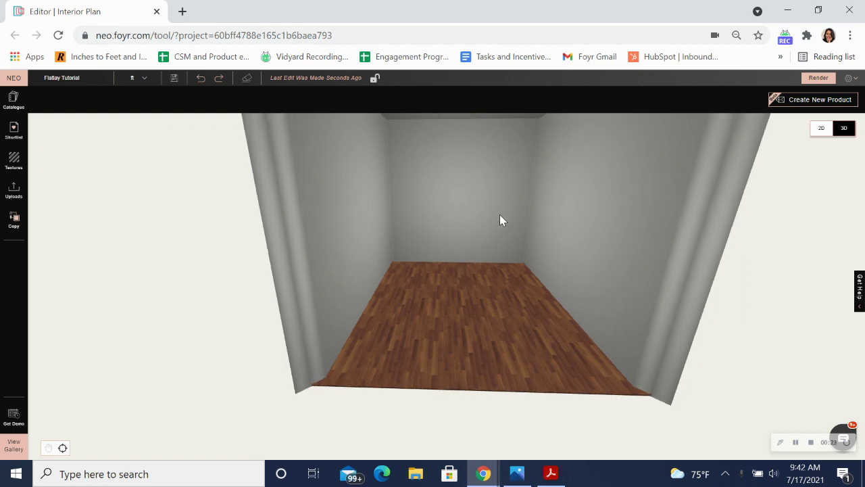
Step: Apply the shortlisted Mysterious By Benjamin Moore texture to the room's left, back and right walls
{"action": "left_click", "coordinate": [13, 132]}
{"action": "left_click_drag", "start_coordinate": [168, 391], "coordinate": [312, 267]}
{"action": "left_click_drag", "start_coordinate": [164, 392], "coordinate": [461, 190]}
{"action": "left_click_drag", "start_coordinate": [353, 284], "coordinate": [499, 307]}
{"action": "left_click_drag", "start_coordinate": [162, 386], "coordinate": [500, 175]}
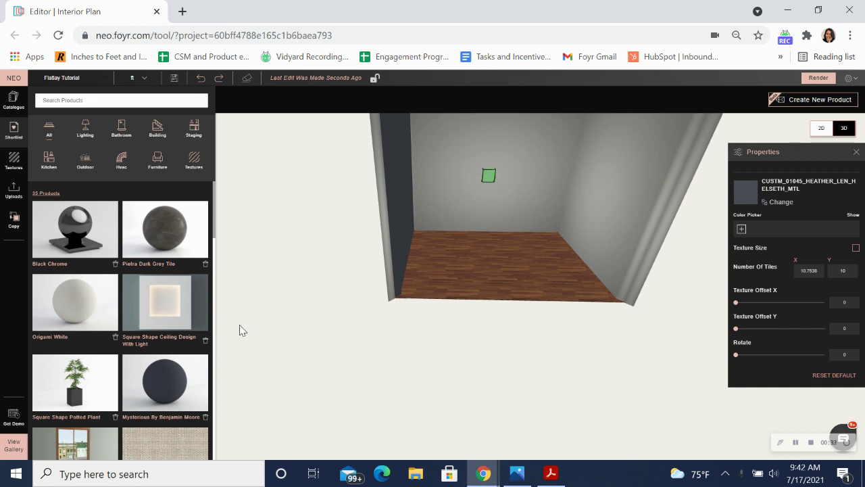
{"action": "left_click_drag", "start_coordinate": [619, 220], "coordinate": [622, 221]}
{"action": "left_click_drag", "start_coordinate": [602, 277], "coordinate": [484, 269]}
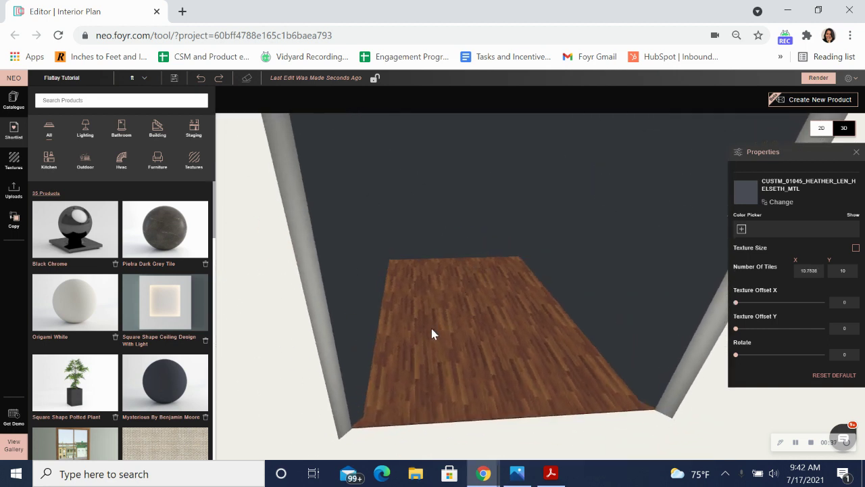
Step: Add the Square Shape Ceiling Design With Light to the ceiling and place a wooden-framed window on each of two adjoining walls
{"action": "left_click_drag", "start_coordinate": [178, 295], "coordinate": [424, 160]}
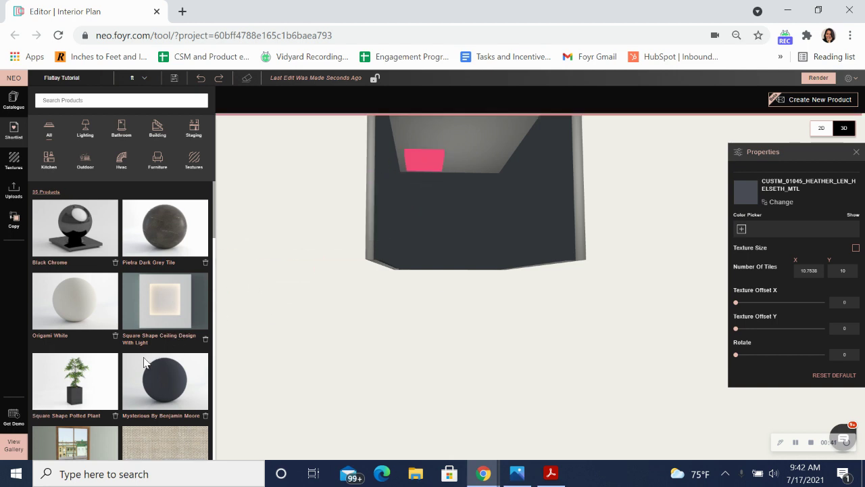
{"action": "left_click_drag", "start_coordinate": [78, 325], "coordinate": [419, 243]}
{"action": "left_click_drag", "start_coordinate": [71, 335], "coordinate": [538, 281]}
Step: Resize the first wooden-framed window near the room corner so that it is taller and wider
{"action": "left_click", "coordinate": [391, 253]}
{"action": "scroll", "coordinate": [392, 254], "scroll_direction": "up", "scroll_amount": 6}
{"action": "scroll", "coordinate": [539, 286], "scroll_direction": "down", "scroll_amount": 5}
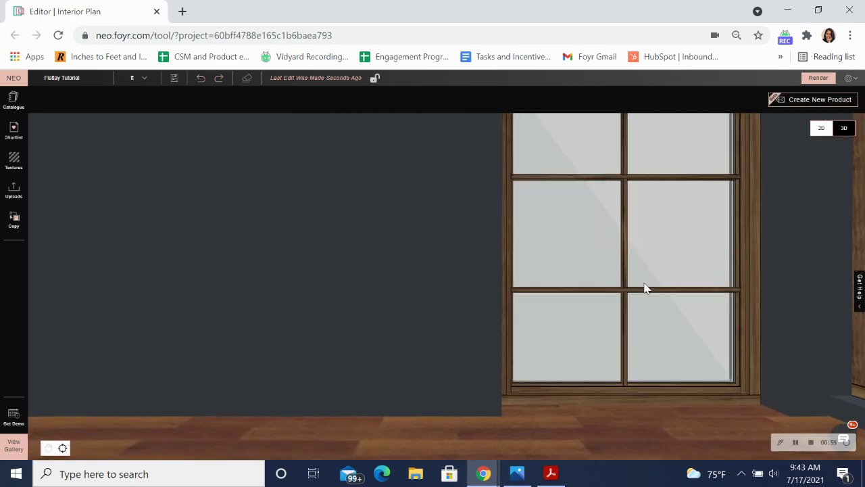
{"action": "left_click", "coordinate": [409, 100]}
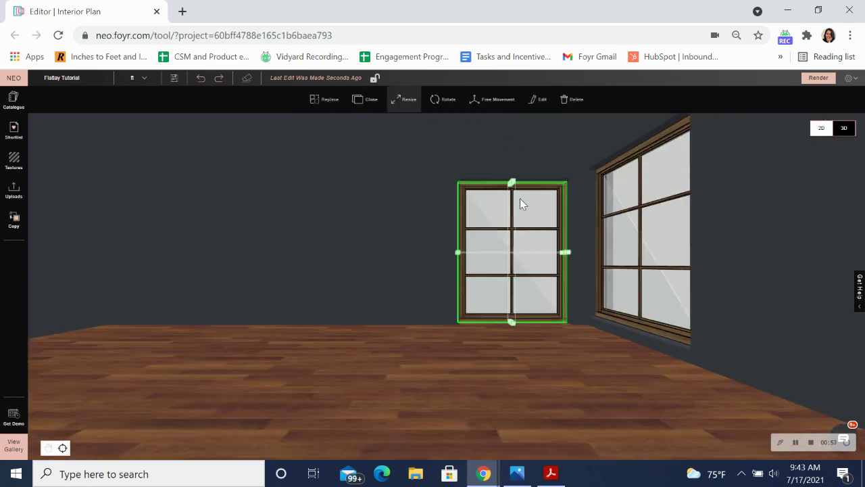
{"action": "left_click_drag", "start_coordinate": [506, 192], "coordinate": [511, 140]}
{"action": "scroll", "coordinate": [489, 169], "scroll_direction": "down", "scroll_amount": 2}
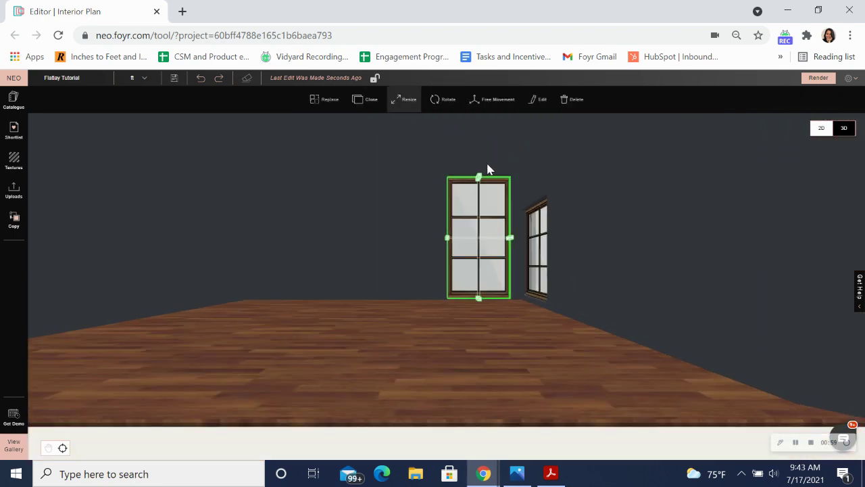
{"action": "left_click_drag", "start_coordinate": [480, 179], "coordinate": [478, 139]}
{"action": "left_click_drag", "start_coordinate": [448, 215], "coordinate": [406, 222]}
Step: Resize the small window on the adjoining wall so that it is taller and wider
{"action": "left_click_drag", "start_coordinate": [361, 233], "coordinate": [422, 256]}
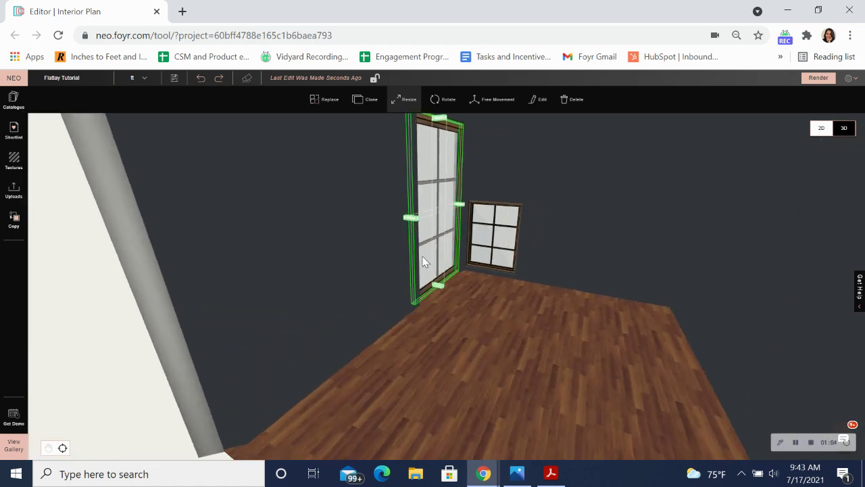
{"action": "left_click", "coordinate": [492, 242]}
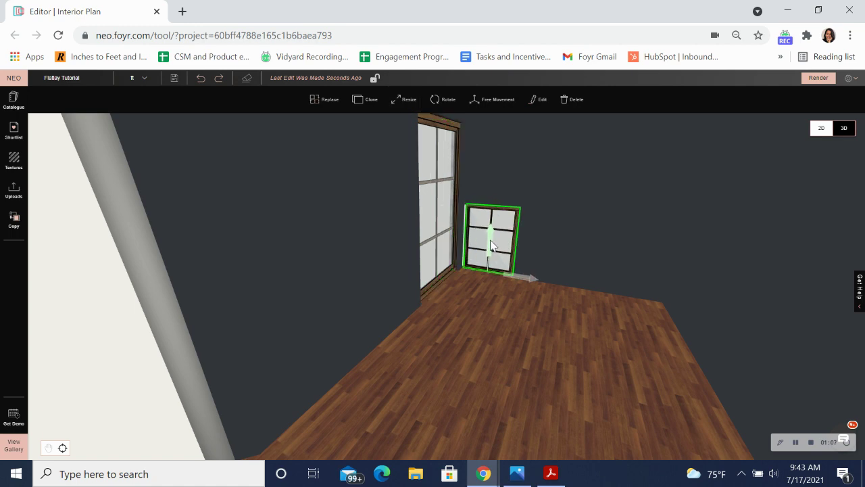
{"action": "left_click", "coordinate": [405, 100]}
{"action": "left_click_drag", "start_coordinate": [493, 210], "coordinate": [507, 130]}
{"action": "left_click_drag", "start_coordinate": [522, 211], "coordinate": [560, 212]}
Step: Replace the wooden floor finish with the shortlisted Origami White texture
{"action": "left_click_drag", "start_coordinate": [495, 322], "coordinate": [530, 404]}
{"action": "left_click", "coordinate": [531, 331]}
{"action": "left_click_drag", "start_coordinate": [531, 332], "coordinate": [521, 336]}
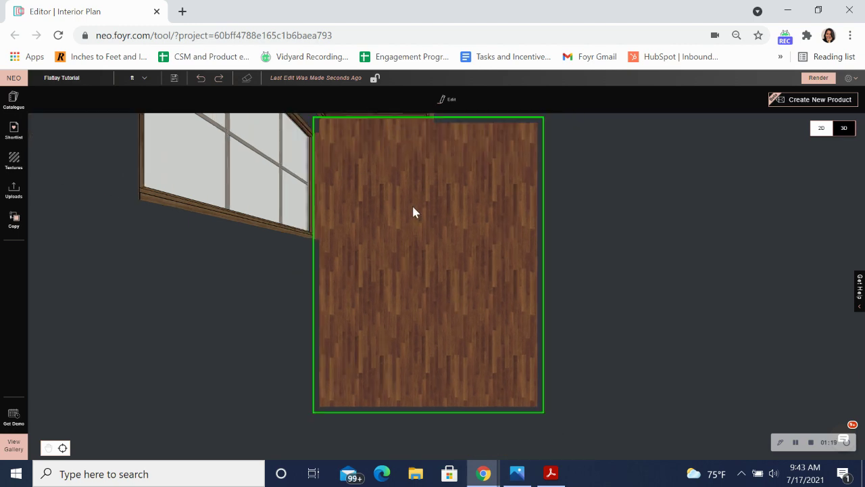
{"action": "left_click", "coordinate": [12, 132]}
{"action": "scroll", "coordinate": [109, 311], "scroll_direction": "up", "scroll_amount": 2}
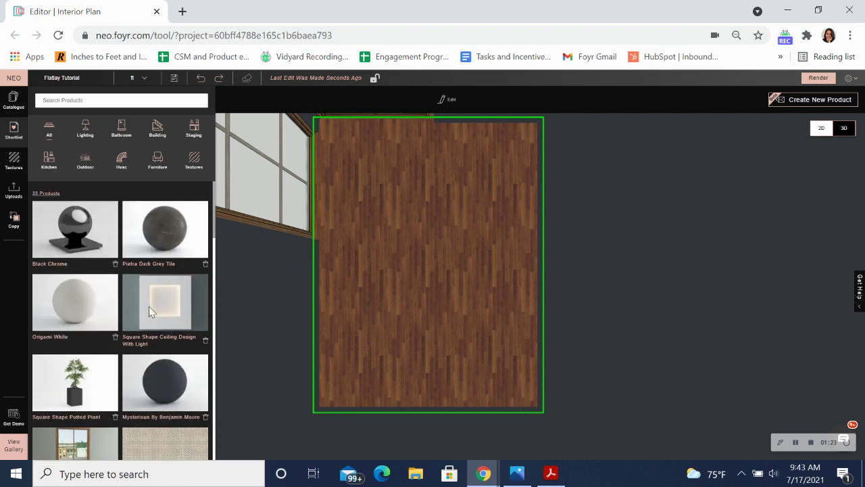
{"action": "left_click_drag", "start_coordinate": [61, 302], "coordinate": [423, 191]}
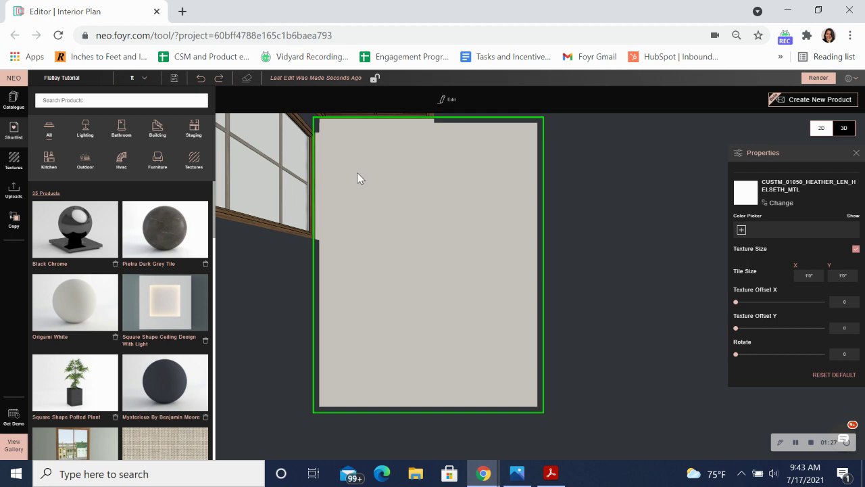
Step: Place the Floor Docked Solid Cube 24"X24"X24" on the white floor near the window corner
{"action": "scroll", "coordinate": [155, 338], "scroll_direction": "down", "scroll_amount": 5}
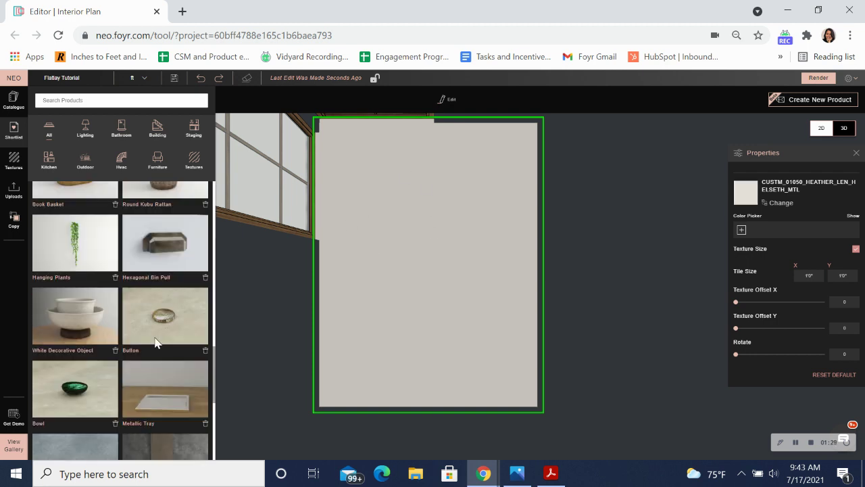
{"action": "scroll", "coordinate": [155, 341], "scroll_direction": "down", "scroll_amount": 4}
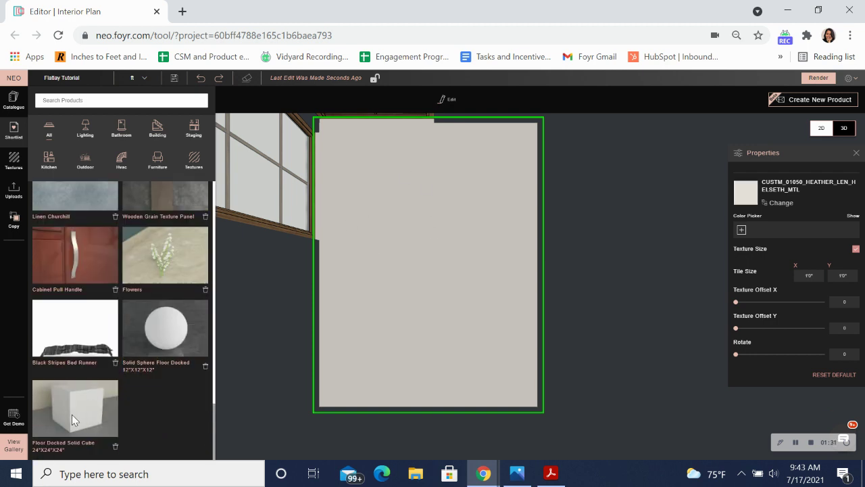
{"action": "left_click_drag", "start_coordinate": [71, 414], "coordinate": [396, 181]}
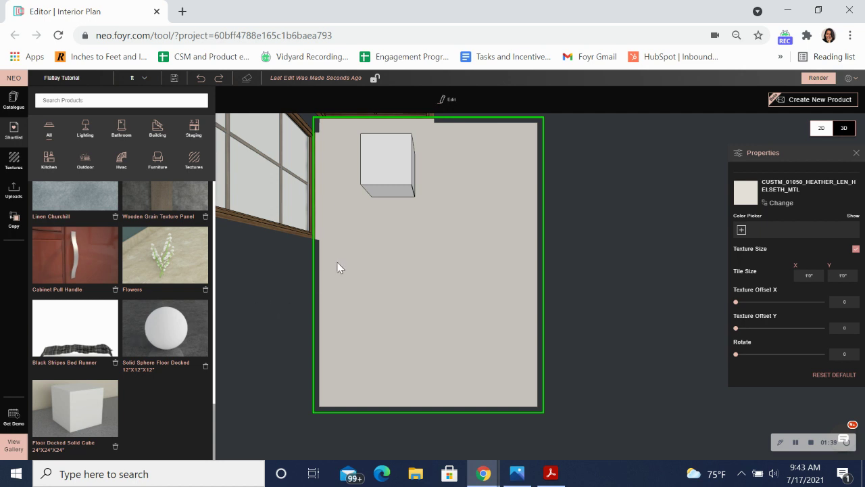
Step: Place the shortlisted Wooden Panelled Wall on the left wall beside the large window
{"action": "scroll", "coordinate": [127, 303], "scroll_direction": "up", "scroll_amount": 5}
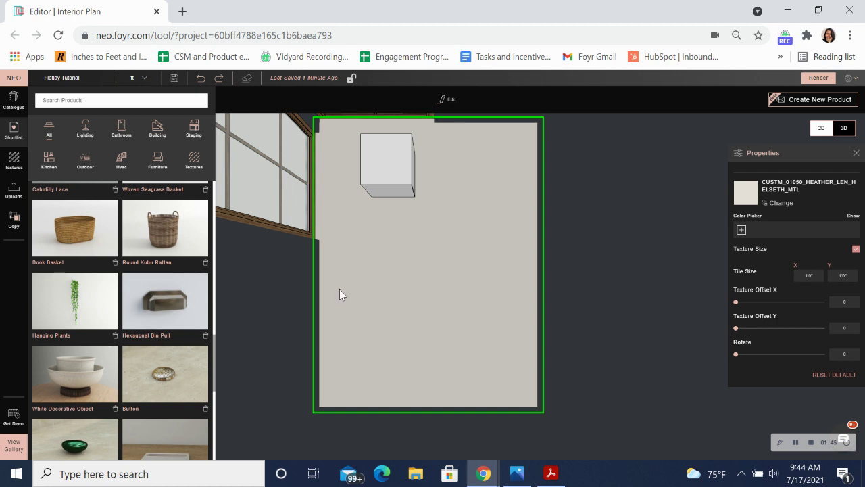
{"action": "left_click_drag", "start_coordinate": [427, 216], "coordinate": [420, 236]}
{"action": "scroll", "coordinate": [127, 300], "scroll_direction": "up", "scroll_amount": 4}
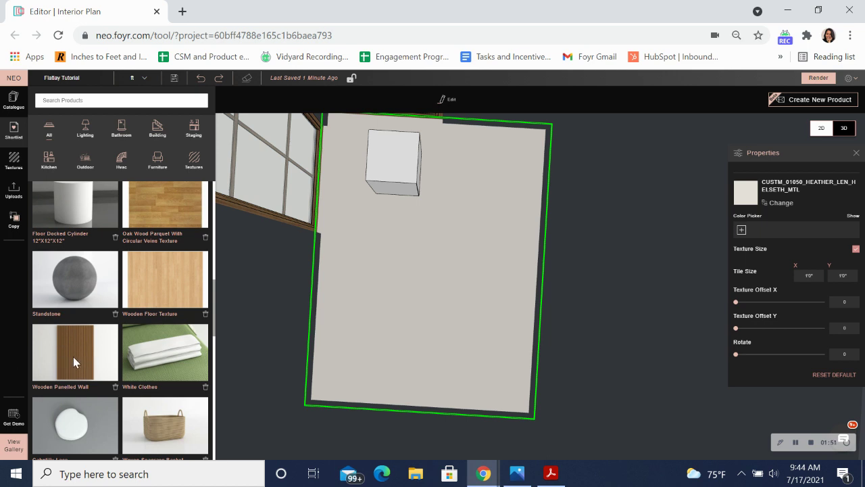
{"action": "left_click_drag", "start_coordinate": [70, 377], "coordinate": [266, 274]}
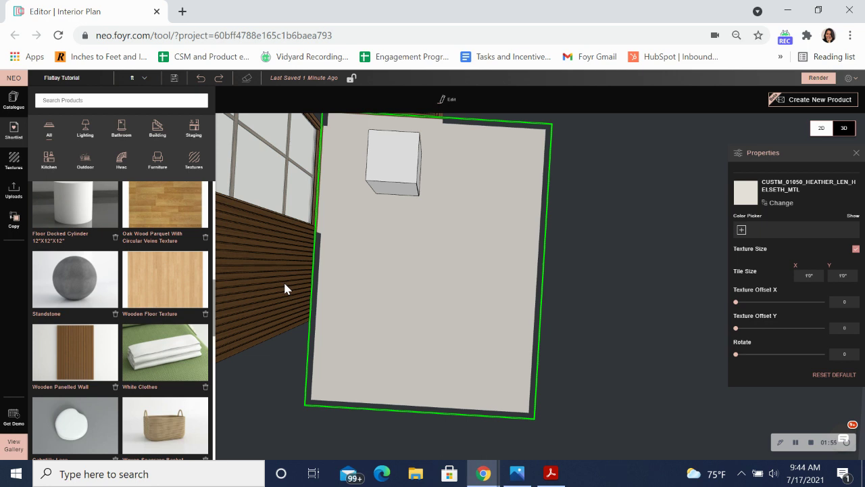
Step: Move the wooden panel with Free Movement off the left wall to the middle of the floor
{"action": "left_click", "coordinate": [283, 288]}
{"action": "left_click", "coordinate": [484, 110]}
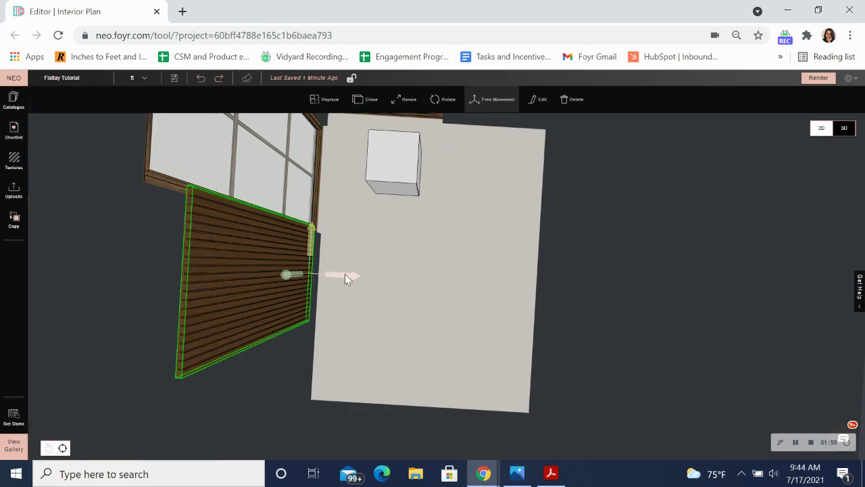
{"action": "left_click_drag", "start_coordinate": [339, 274], "coordinate": [443, 281]}
{"action": "left_click_drag", "start_coordinate": [477, 154], "coordinate": [451, 302]}
{"action": "left_click_drag", "start_coordinate": [408, 228], "coordinate": [420, 241]}
{"action": "left_click_drag", "start_coordinate": [477, 262], "coordinate": [533, 288]}
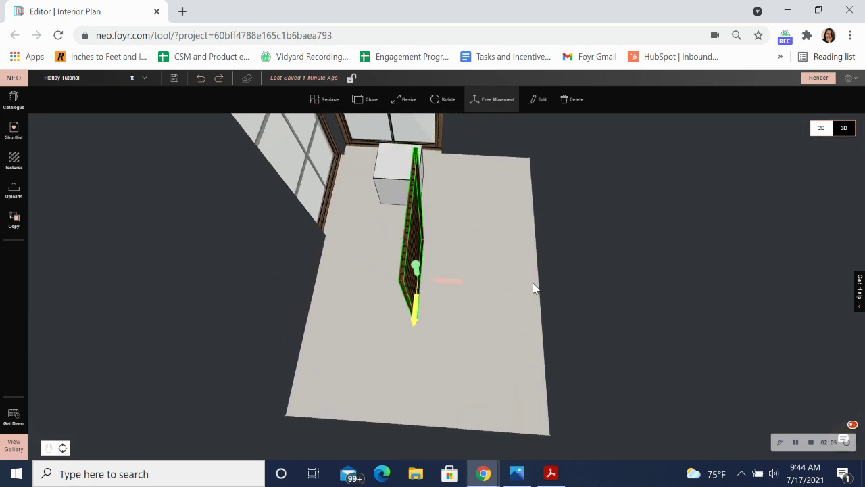
Step: Reposition the wooden panel beside the cube near the window corner and resize it to a smaller piece
{"action": "left_click_drag", "start_coordinate": [440, 204], "coordinate": [413, 284]}
{"action": "left_click_drag", "start_coordinate": [372, 259], "coordinate": [358, 186]}
{"action": "left_click", "coordinate": [407, 99]}
{"action": "left_click_drag", "start_coordinate": [413, 149], "coordinate": [405, 123]}
{"action": "left_click_drag", "start_coordinate": [382, 216], "coordinate": [362, 216]}
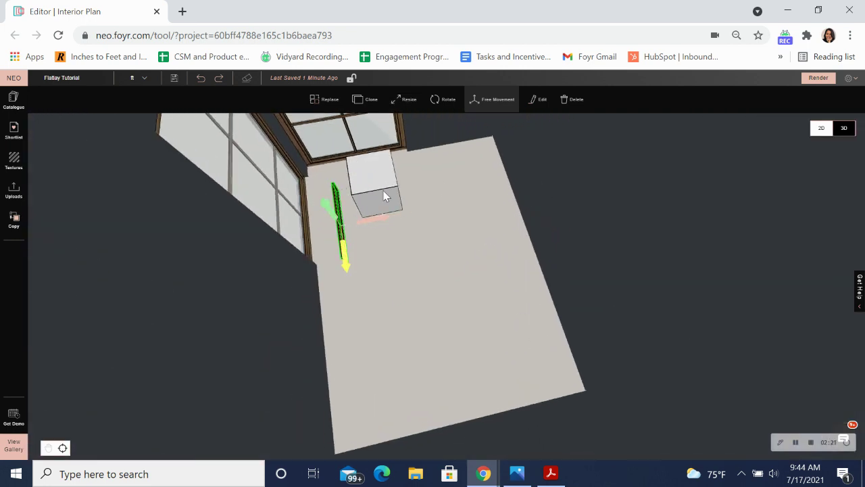
Step: Resize the wooden panel into a low, narrow strip resting on the floor
{"action": "left_click", "coordinate": [334, 231]}
{"action": "left_click", "coordinate": [340, 236]}
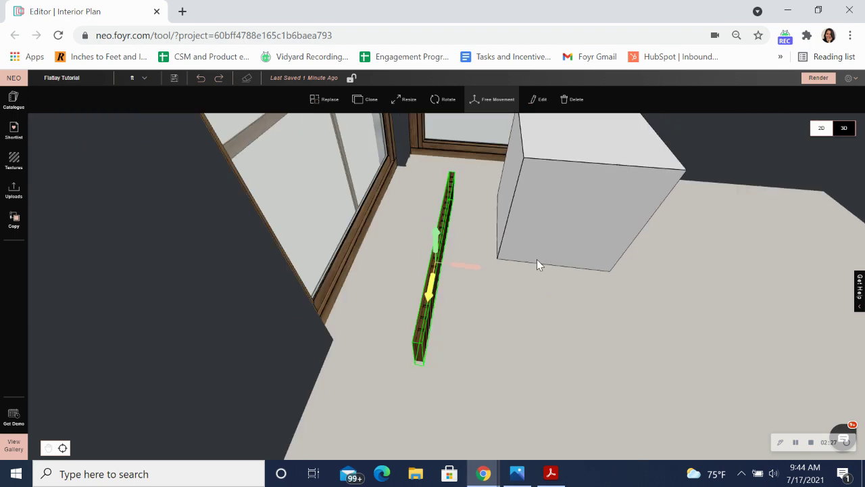
{"action": "left_click", "coordinate": [401, 103]}
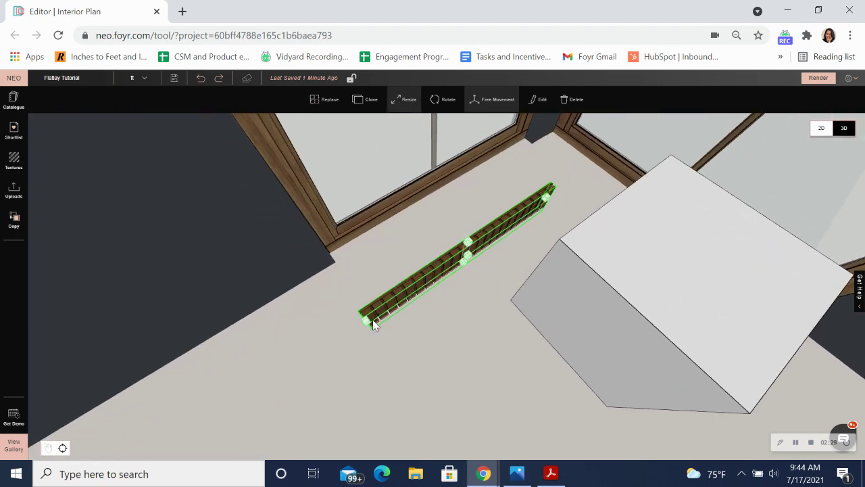
{"action": "left_click_drag", "start_coordinate": [367, 321], "coordinate": [415, 325]}
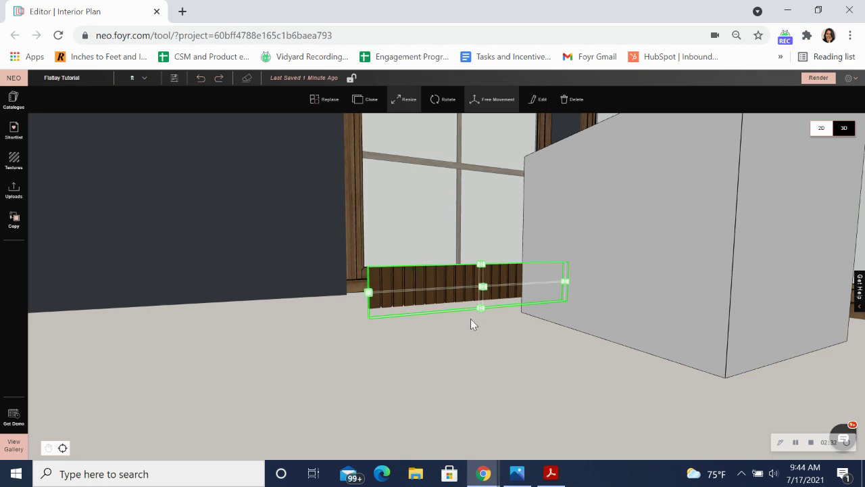
{"action": "left_click_drag", "start_coordinate": [482, 308], "coordinate": [485, 306]}
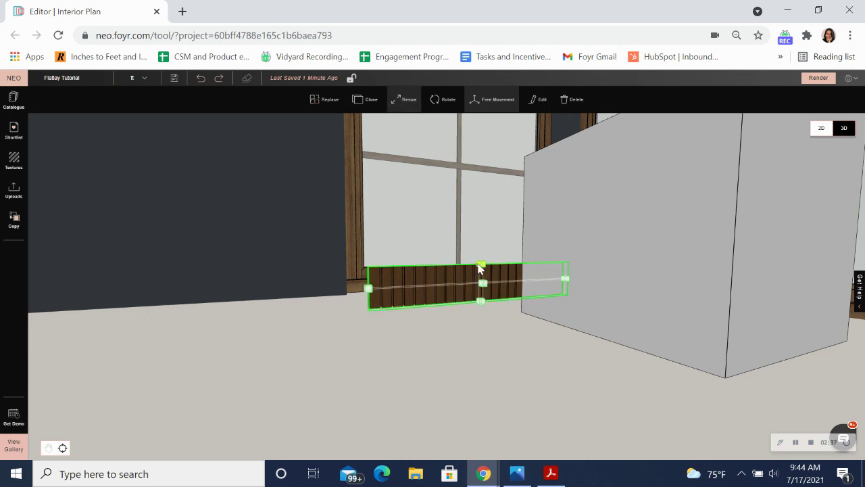
{"action": "left_click_drag", "start_coordinate": [484, 269], "coordinate": [486, 279]}
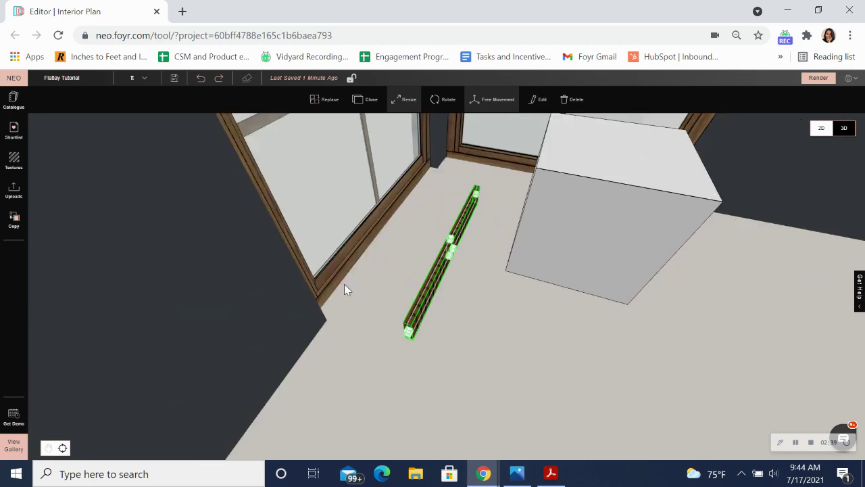
Step: Clone the wooden strip and rotate the copy to -90 degrees about the Y axis
{"action": "left_click", "coordinate": [359, 99]}
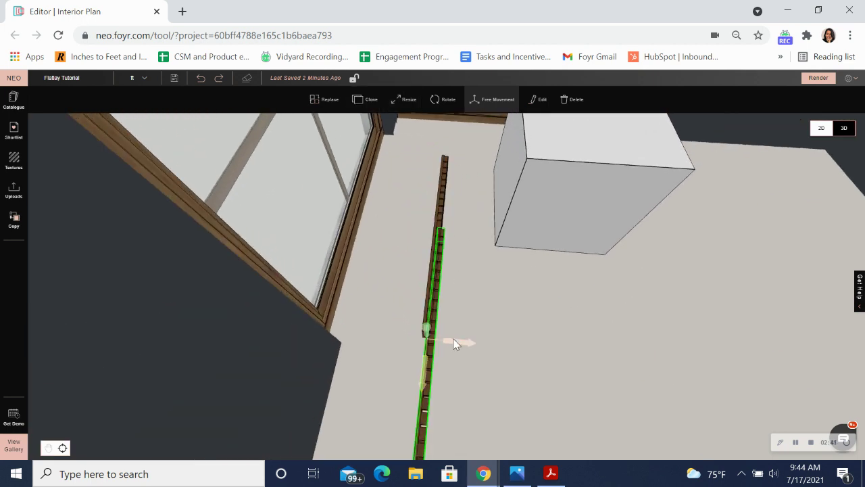
{"action": "left_click", "coordinate": [439, 100]}
{"action": "mouse_move", "coordinate": [429, 375]}
{"action": "left_mouse_down"}
{"action": "mouse_move", "coordinate": [425, 318]}
{"action": "mouse_move", "coordinate": [445, 329]}
{"action": "left_mouse_up"}
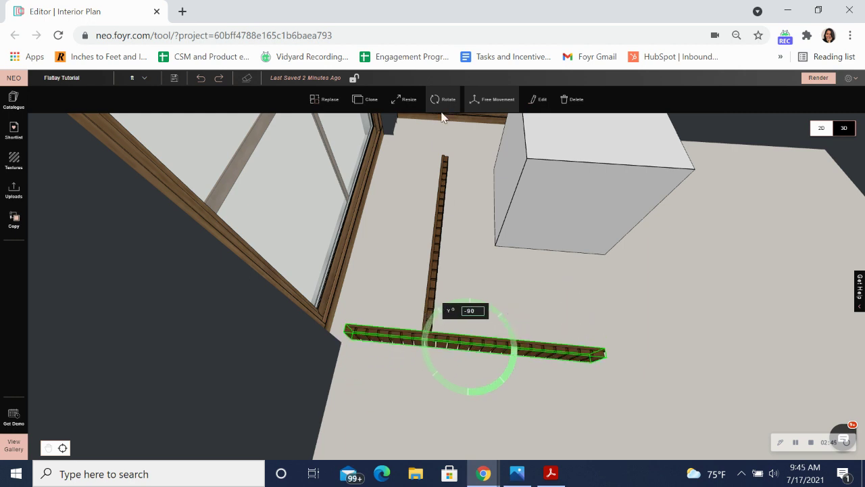
{"action": "left_click", "coordinate": [441, 100]}
Step: Move the rotated strip to the far end of the original strip so the two form an L-shaped corner
{"action": "left_click_drag", "start_coordinate": [471, 382], "coordinate": [502, 207]}
{"action": "left_click_drag", "start_coordinate": [444, 174], "coordinate": [496, 173]}
{"action": "left_click_drag", "start_coordinate": [421, 245], "coordinate": [444, 225]}
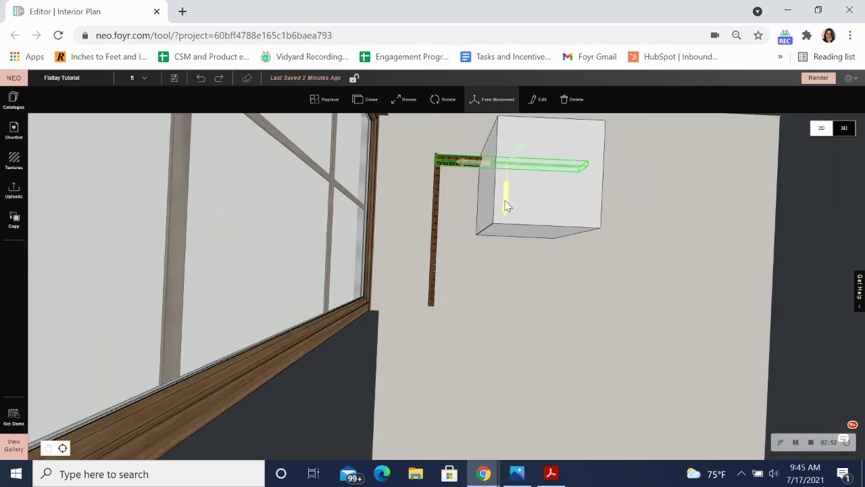
Step: Move the cube clear of the wooden strips and shorten the rotated strip from its free end
{"action": "left_click_drag", "start_coordinate": [479, 196], "coordinate": [601, 216]}
{"action": "left_click", "coordinate": [539, 165]}
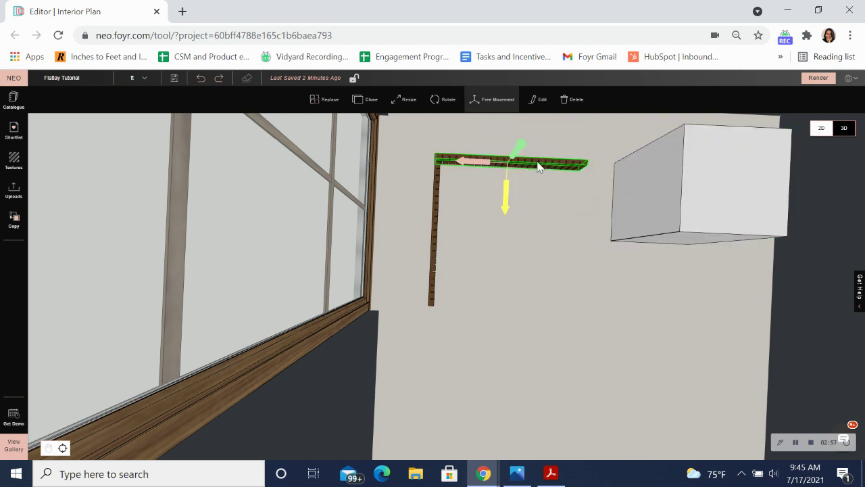
{"action": "left_click", "coordinate": [399, 100]}
{"action": "left_click_drag", "start_coordinate": [583, 169], "coordinate": [552, 173]}
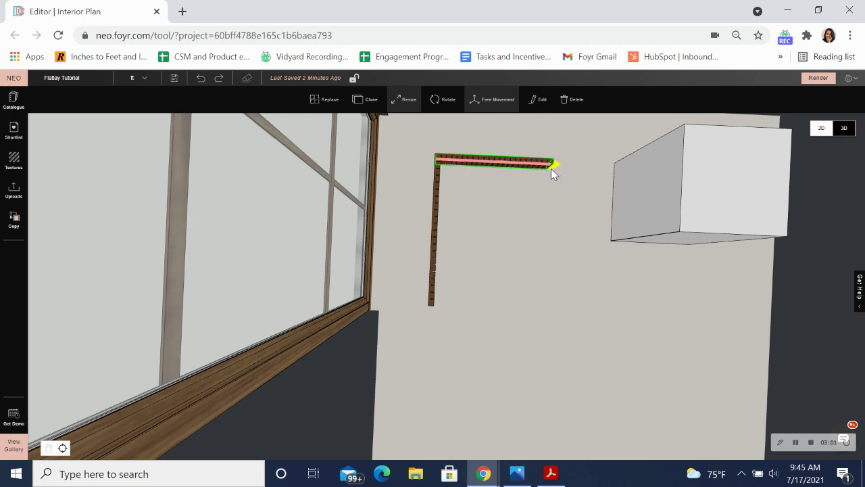
Step: Add another shortlisted Wooden Panelled Wall to the dark wall and move it out onto the open floor
{"action": "left_click", "coordinate": [13, 129]}
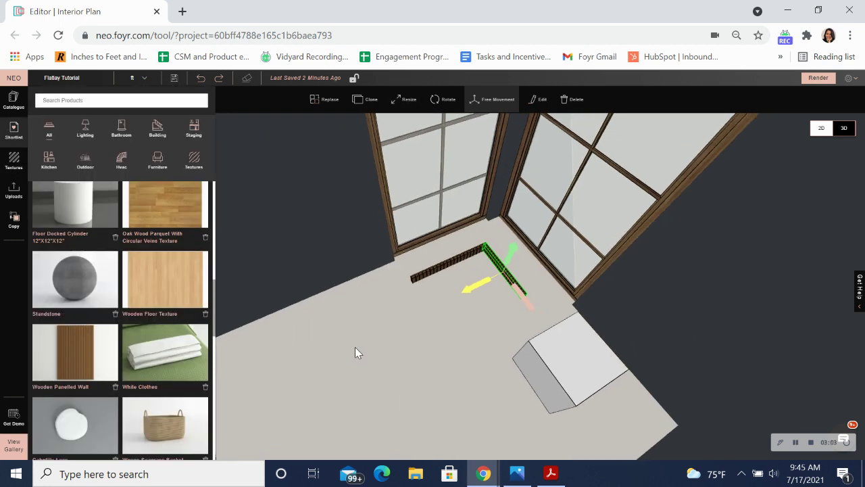
{"action": "left_click_drag", "start_coordinate": [141, 344], "coordinate": [336, 213]}
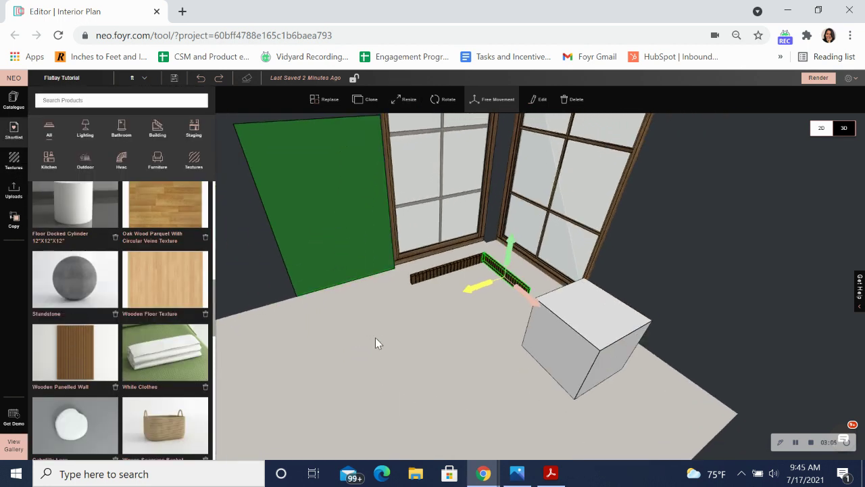
{"action": "left_click_drag", "start_coordinate": [411, 339], "coordinate": [470, 328]}
{"action": "left_click", "coordinate": [343, 264]}
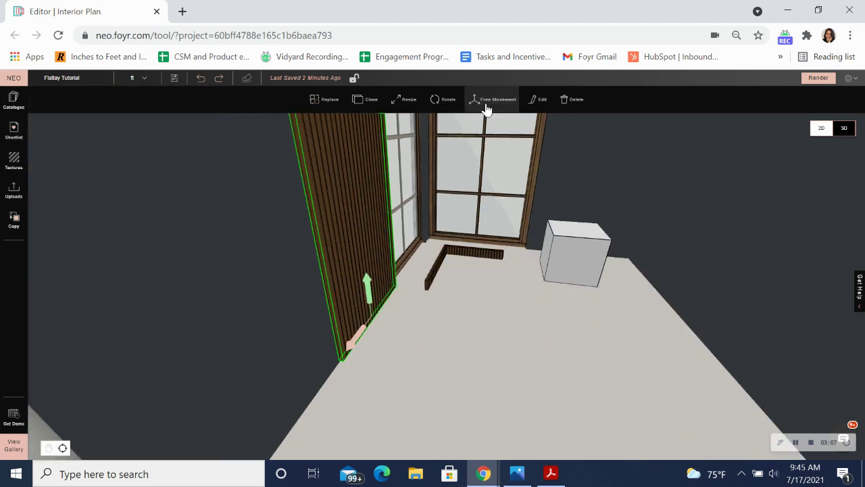
{"action": "left_click_drag", "start_coordinate": [398, 320], "coordinate": [512, 345]}
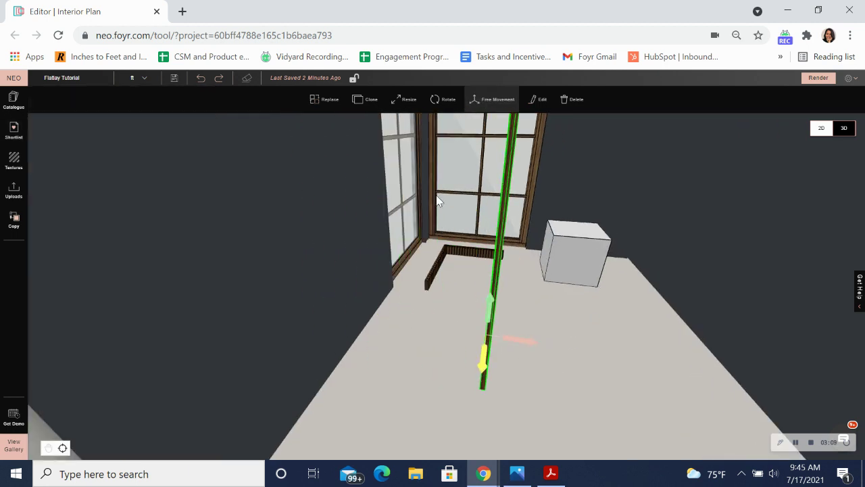
Step: Rotate the new wooden panel to -90 degrees about the Y axis
{"action": "left_click", "coordinate": [443, 99]}
{"action": "left_click_drag", "start_coordinate": [484, 377], "coordinate": [433, 351]}
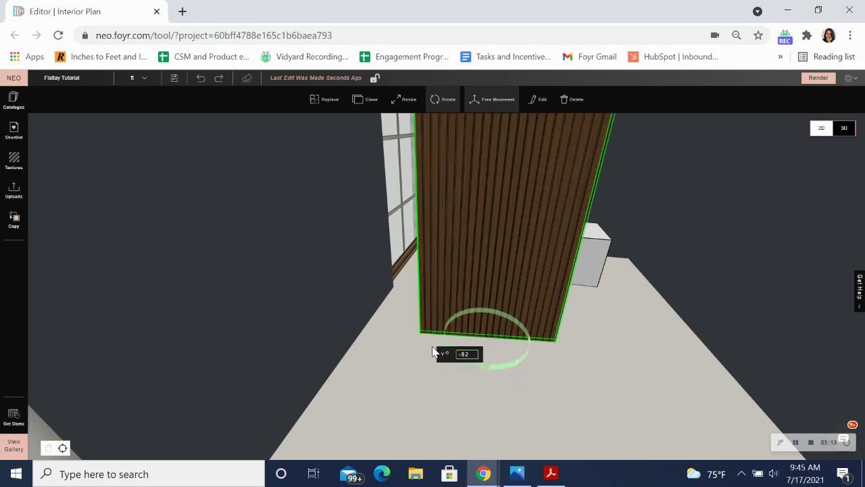
{"action": "left_click_drag", "start_coordinate": [433, 351], "coordinate": [475, 355]}
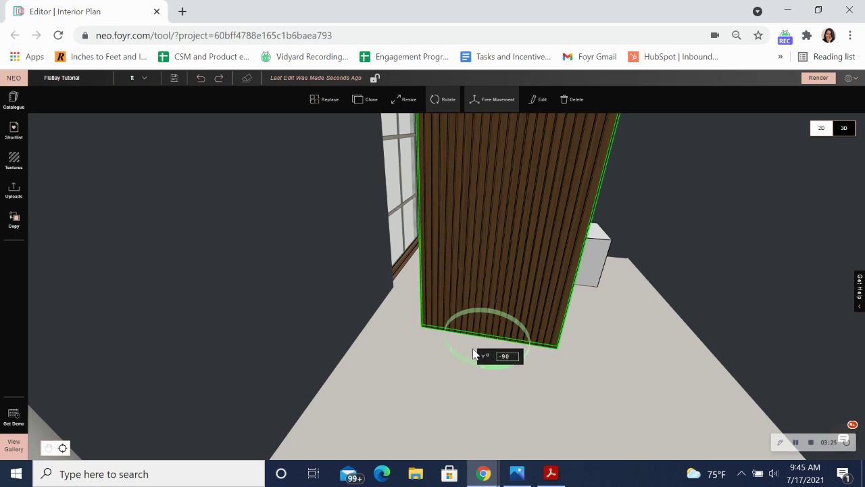
Step: Tip the upright wooden panel over so it lies flat on the floor beside the L-shaped strips
{"action": "left_click_drag", "start_coordinate": [643, 370], "coordinate": [566, 349]}
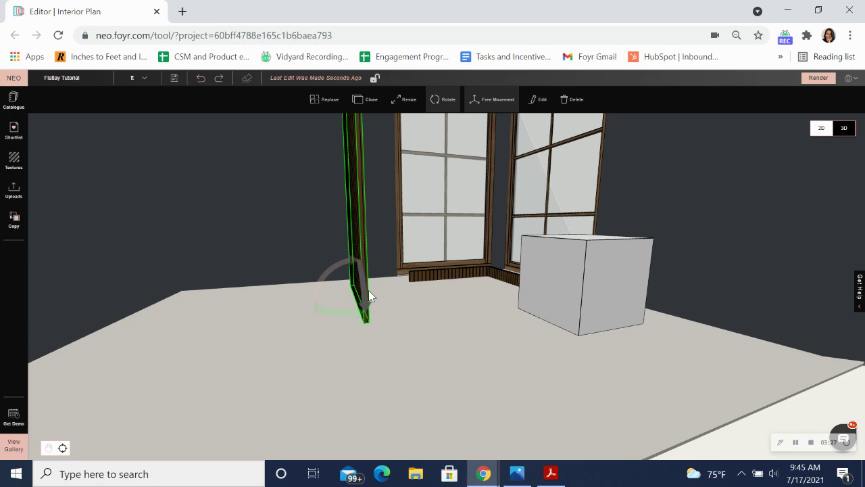
{"action": "left_click_drag", "start_coordinate": [332, 279], "coordinate": [387, 272]}
{"action": "left_click_drag", "start_coordinate": [388, 271], "coordinate": [540, 259]}
{"action": "scroll", "coordinate": [540, 258], "scroll_direction": "up", "scroll_amount": 2}
{"action": "left_click_drag", "start_coordinate": [715, 267], "coordinate": [530, 229]}
{"action": "left_click_drag", "start_coordinate": [605, 444], "coordinate": [537, 322]}
Step: Resize the flat wooden panel into a base that fits inside the corner formed by the two strips
{"action": "left_click", "coordinate": [398, 100]}
{"action": "left_click_drag", "start_coordinate": [592, 257], "coordinate": [554, 268]}
{"action": "left_click_drag", "start_coordinate": [598, 292], "coordinate": [497, 328]}
{"action": "scroll", "coordinate": [426, 354], "scroll_direction": "up", "scroll_amount": 4}
{"action": "left_click_drag", "start_coordinate": [426, 358], "coordinate": [311, 242]}
{"action": "scroll", "coordinate": [572, 317], "scroll_direction": "down", "scroll_amount": 3}
{"action": "left_click_drag", "start_coordinate": [559, 339], "coordinate": [528, 349]}
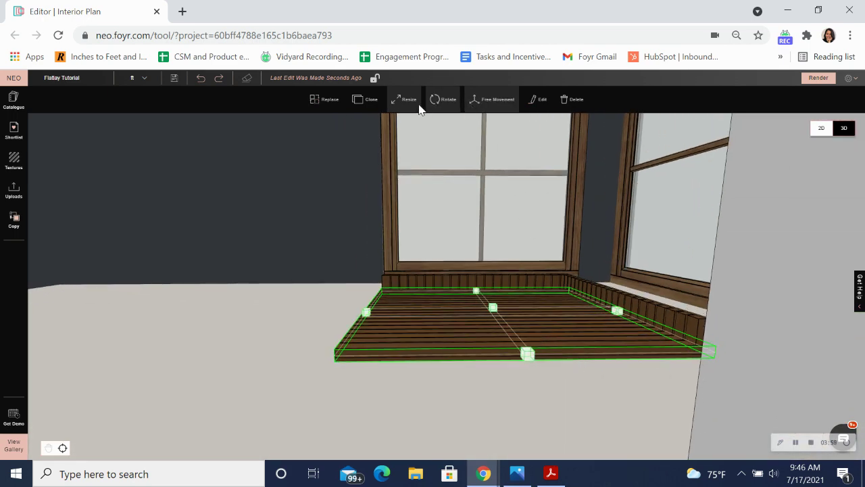
{"action": "left_click", "coordinate": [493, 100]}
{"action": "left_click_drag", "start_coordinate": [362, 285], "coordinate": [380, 360]}
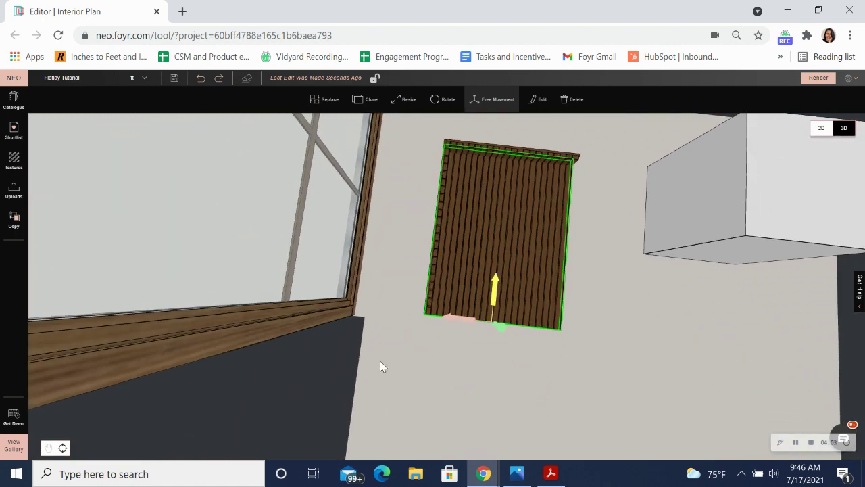
{"action": "left_click", "coordinate": [655, 319]}
{"action": "left_click_drag", "start_coordinate": [610, 317], "coordinate": [570, 357]}
Step: Move the white cube onto the wooden base, near its inner far side
{"action": "left_click", "coordinate": [629, 202]}
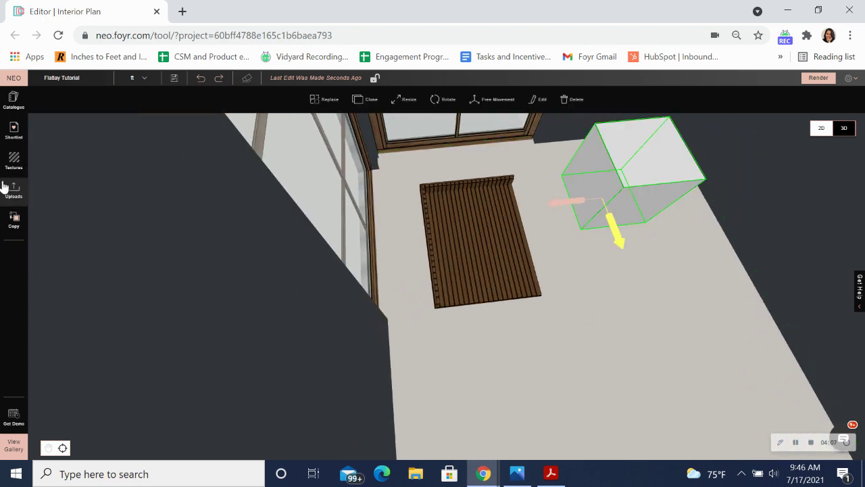
{"action": "left_click_drag", "start_coordinate": [585, 200], "coordinate": [461, 218]}
{"action": "left_click_drag", "start_coordinate": [591, 271], "coordinate": [512, 270]}
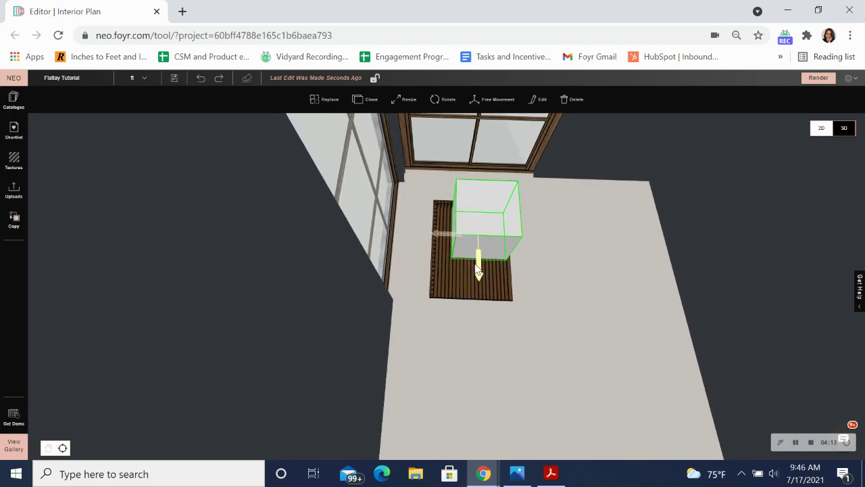
Step: Reduce the cube's height to turn it into a thin white slab on the wooden base
{"action": "left_click_drag", "start_coordinate": [643, 310], "coordinate": [545, 226]}
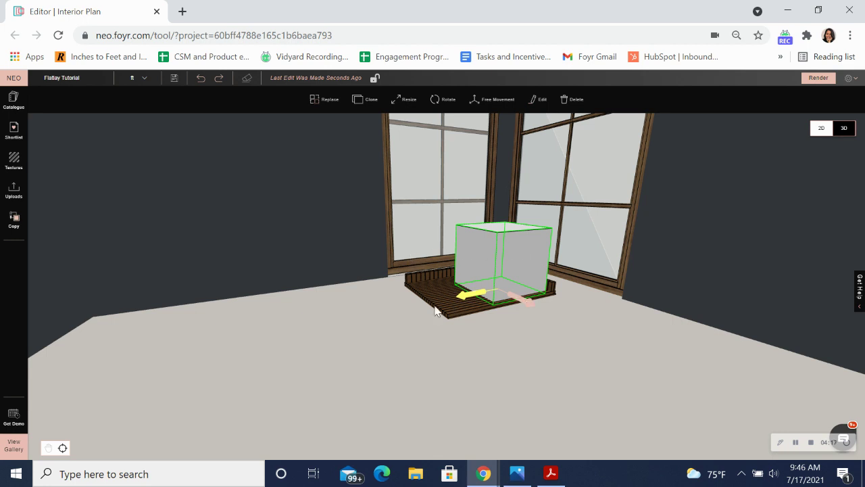
{"action": "left_click", "coordinate": [406, 100]}
{"action": "left_click_drag", "start_coordinate": [504, 231], "coordinate": [514, 289]}
{"action": "left_click_drag", "start_coordinate": [374, 243], "coordinate": [455, 267]}
{"action": "left_click_drag", "start_coordinate": [526, 332], "coordinate": [494, 280]}
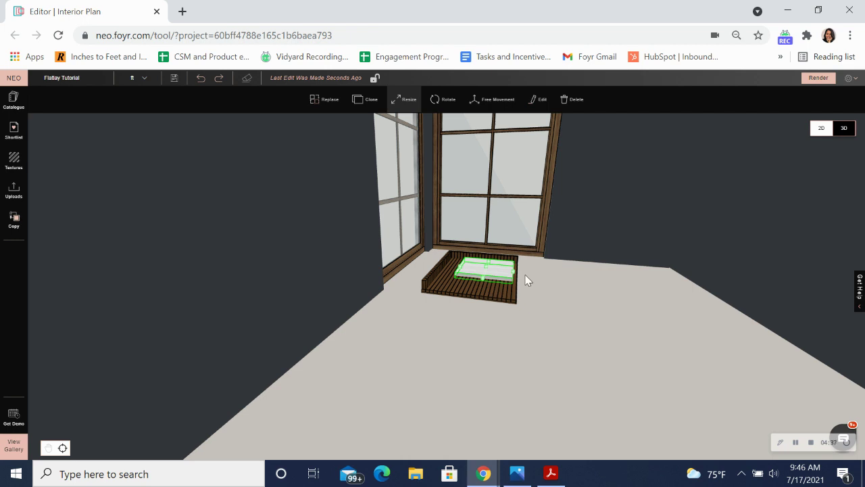
Step: Narrow the white slab slightly and shift it to overhang the open long side of the wooden base
{"action": "left_click_drag", "start_coordinate": [605, 162], "coordinate": [628, 282]}
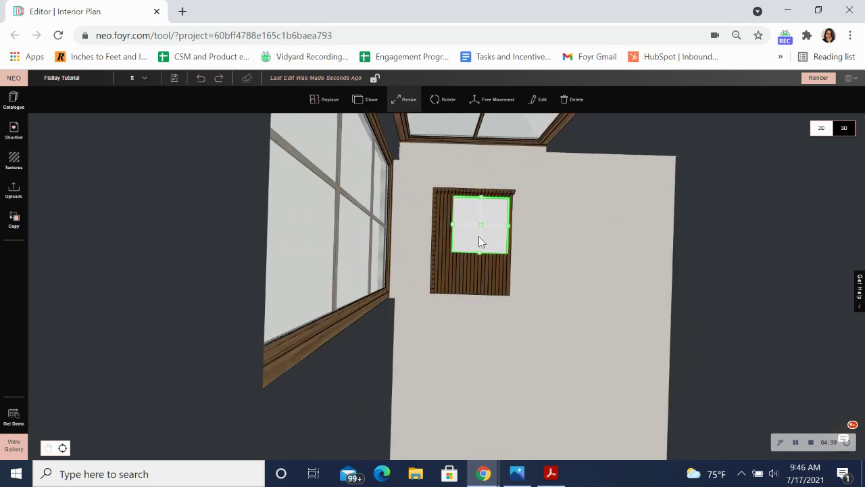
{"action": "scroll", "coordinate": [478, 237], "scroll_direction": "up", "scroll_amount": 3}
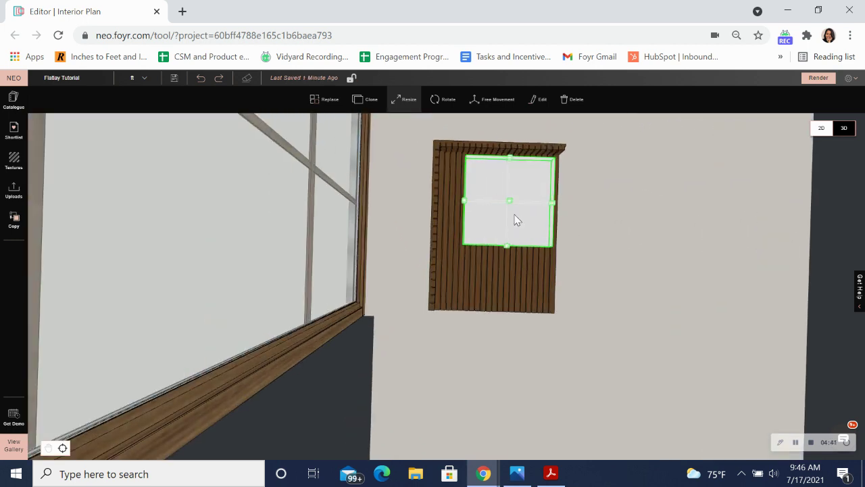
{"action": "mouse_move", "coordinate": [464, 206]}
{"action": "left_mouse_down"}
{"action": "mouse_move", "coordinate": [482, 217]}
{"action": "mouse_move", "coordinate": [475, 211]}
{"action": "left_mouse_up"}
{"action": "left_click", "coordinate": [635, 272]}
{"action": "left_click_drag", "start_coordinate": [344, 407], "coordinate": [353, 397]}
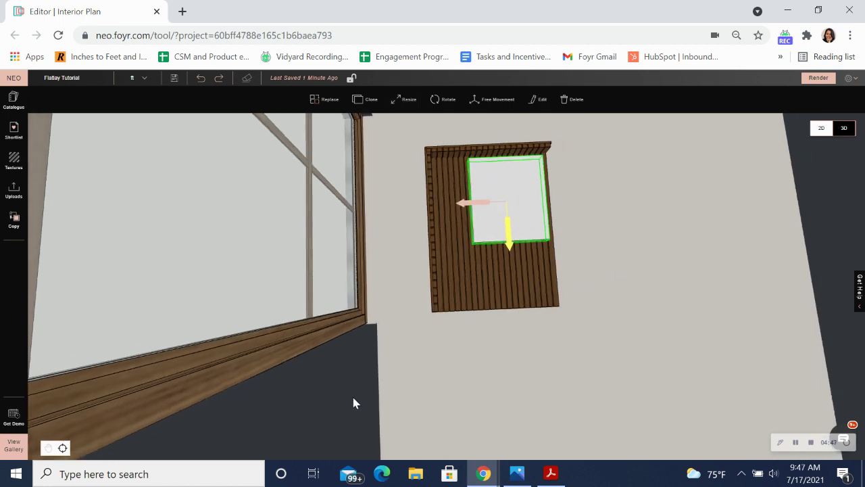
{"action": "left_click_drag", "start_coordinate": [475, 204], "coordinate": [518, 252]}
{"action": "left_click", "coordinate": [405, 99]}
Step: Add another Floor Docked Solid Cube 24"X24"X24" and position it over the front corner of the wooden base
{"action": "left_click", "coordinate": [13, 101]}
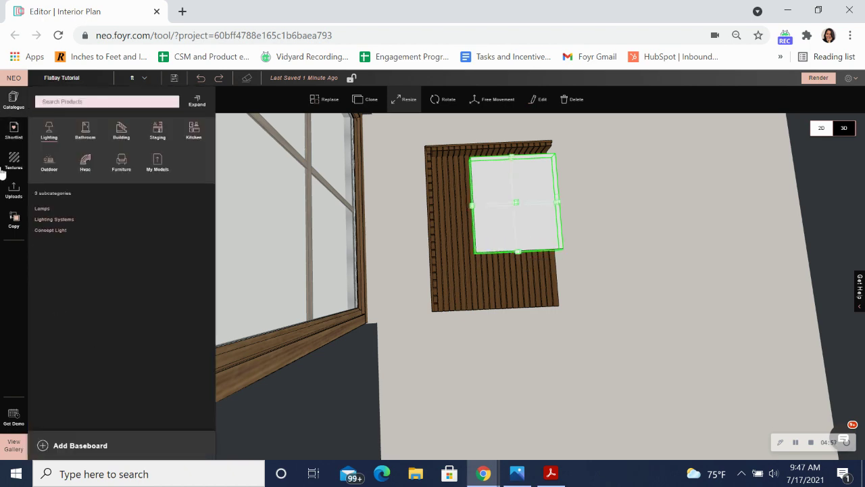
{"action": "left_click", "coordinate": [14, 130]}
{"action": "left_click_drag", "start_coordinate": [66, 403], "coordinate": [476, 299]}
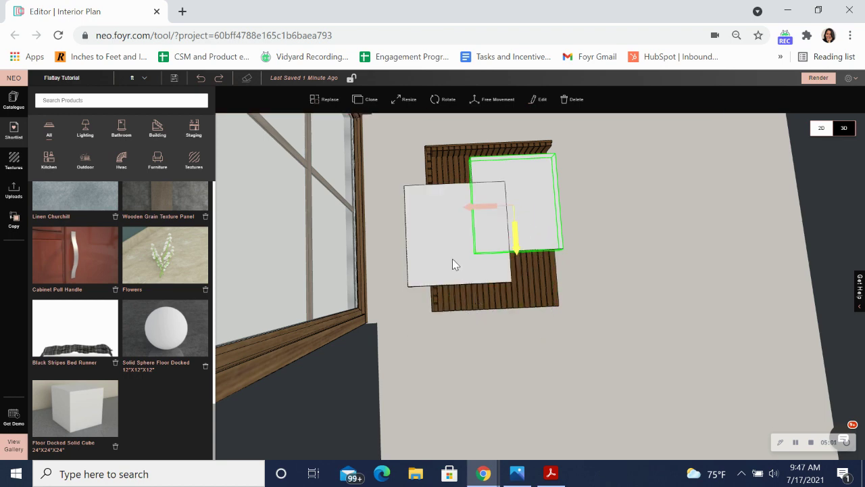
{"action": "left_click", "coordinate": [453, 259]}
{"action": "left_click_drag", "start_coordinate": [555, 369], "coordinate": [431, 205]}
{"action": "left_click", "coordinate": [492, 100]}
{"action": "left_click_drag", "start_coordinate": [392, 234], "coordinate": [348, 237]}
{"action": "left_click_drag", "start_coordinate": [346, 284], "coordinate": [432, 340]}
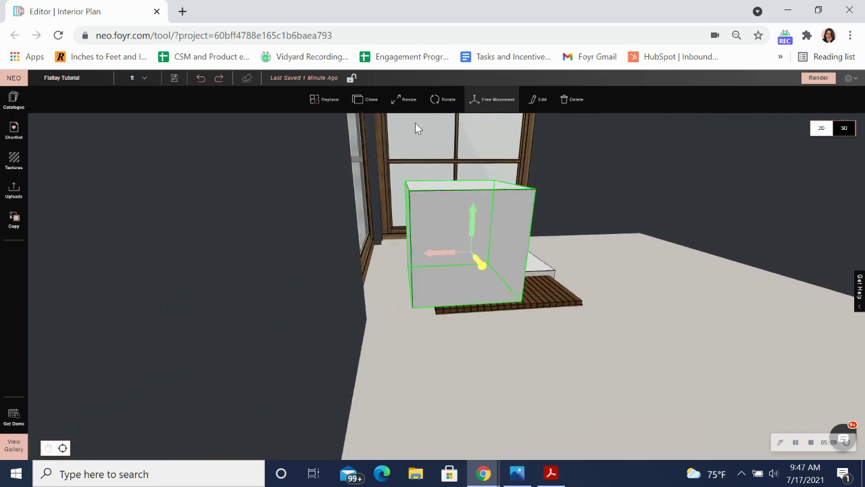
Step: Resize the second cube into a narrow, thin slab beside the long wooden strip
{"action": "left_click", "coordinate": [404, 100]}
{"action": "left_click_drag", "start_coordinate": [410, 244], "coordinate": [446, 245]}
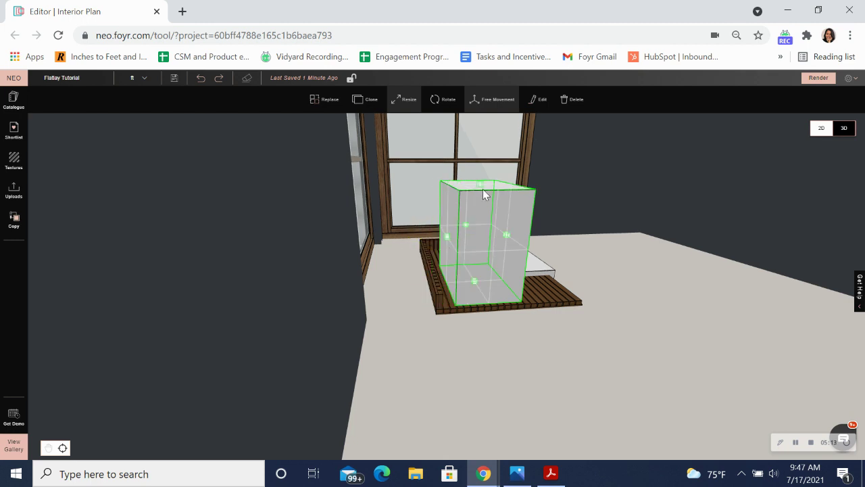
{"action": "left_click_drag", "start_coordinate": [484, 188], "coordinate": [482, 296]}
{"action": "left_click_drag", "start_coordinate": [633, 295], "coordinate": [459, 203]}
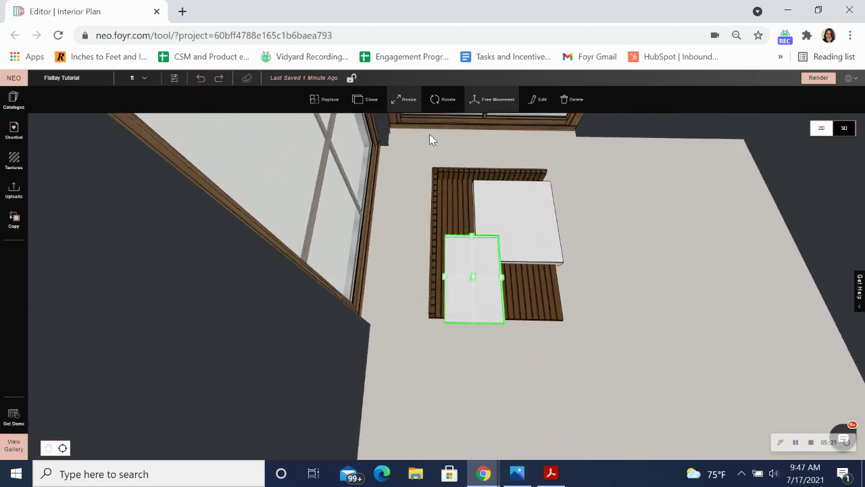
{"action": "left_click_drag", "start_coordinate": [502, 277], "coordinate": [493, 276]}
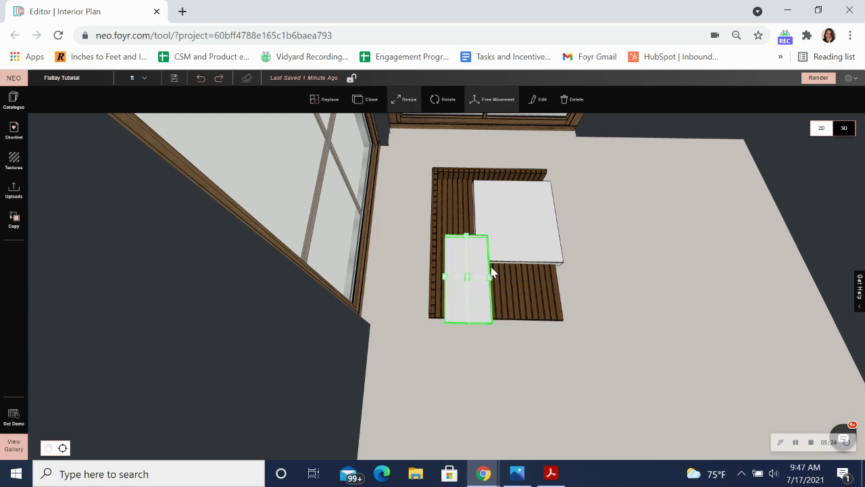
Step: Move the narrow slab forward past the base's front edge and lengthen it backward beside the larger slab
{"action": "left_click", "coordinate": [495, 103]}
{"action": "left_click", "coordinate": [337, 202]}
{"action": "left_click_drag", "start_coordinate": [469, 355], "coordinate": [471, 374]}
{"action": "left_click", "coordinate": [406, 98]}
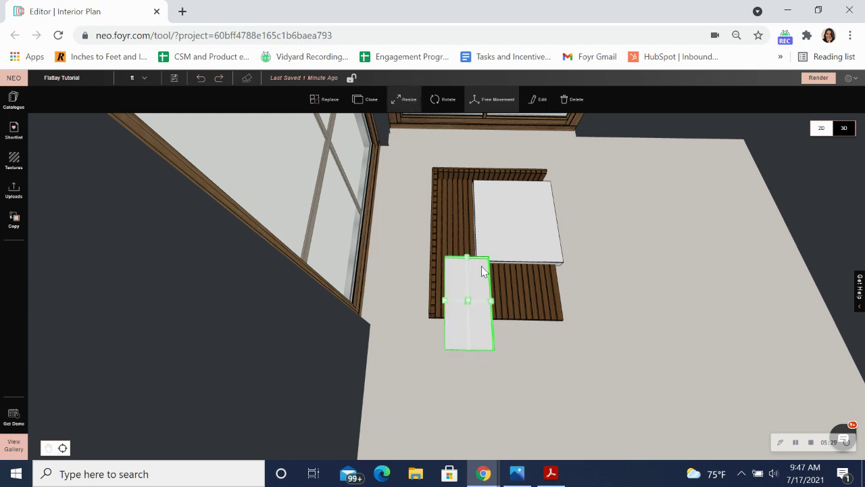
{"action": "left_click_drag", "start_coordinate": [468, 263], "coordinate": [473, 238]}
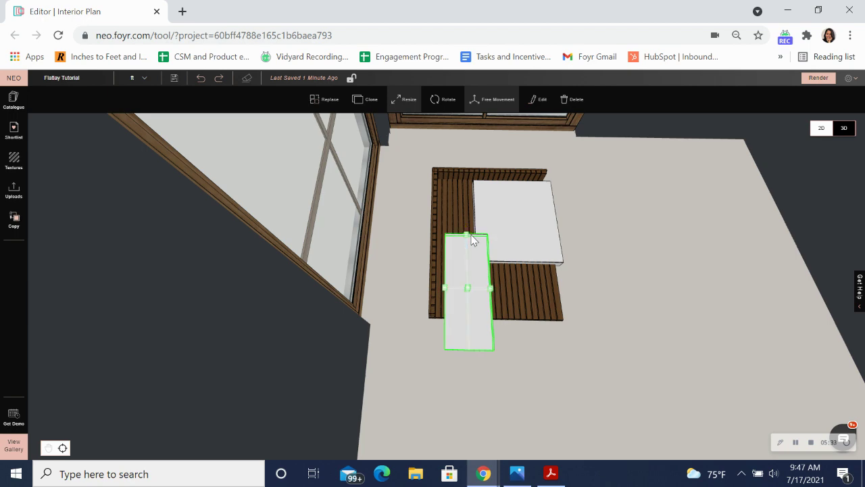
Step: Add a third Floor Docked Solid Cube 24"X24"X24" and raise it above the narrow slab
{"action": "left_click", "coordinate": [11, 138]}
{"action": "left_click_drag", "start_coordinate": [92, 386], "coordinate": [513, 204]}
{"action": "left_click", "coordinate": [494, 102]}
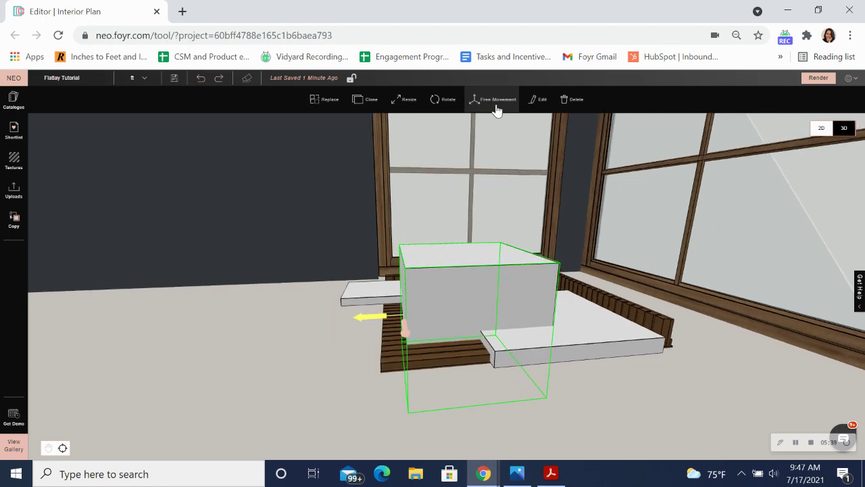
{"action": "left_click_drag", "start_coordinate": [407, 288], "coordinate": [419, 213]}
{"action": "left_click_drag", "start_coordinate": [330, 310], "coordinate": [436, 353]}
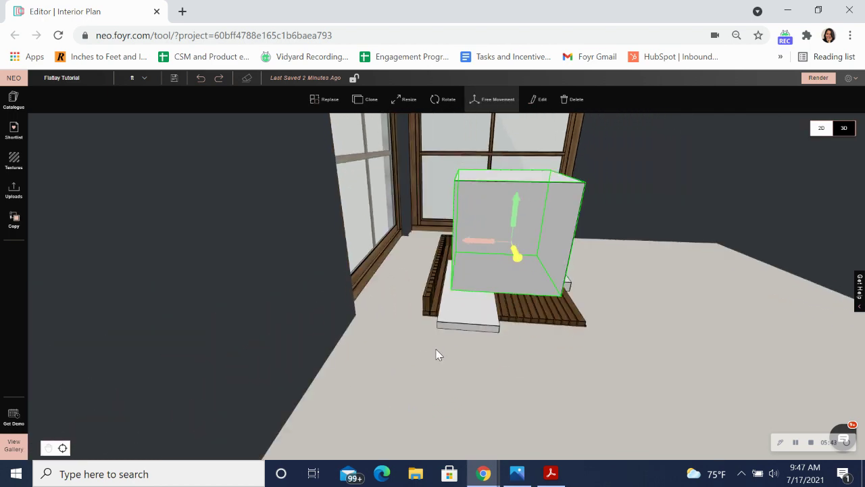
Step: Resize the third cube into a small, thin, roughly square slab on top of the narrow slab
{"action": "left_click", "coordinate": [403, 99]}
{"action": "left_click_drag", "start_coordinate": [510, 176], "coordinate": [506, 278]}
{"action": "left_click_drag", "start_coordinate": [298, 211], "coordinate": [385, 287]}
{"action": "left_click_drag", "start_coordinate": [504, 212], "coordinate": [502, 261]}
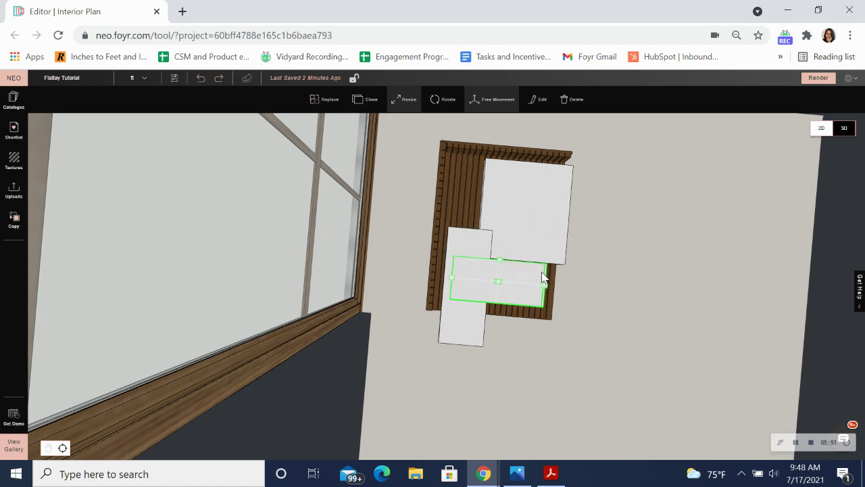
{"action": "left_click_drag", "start_coordinate": [546, 291], "coordinate": [499, 298]}
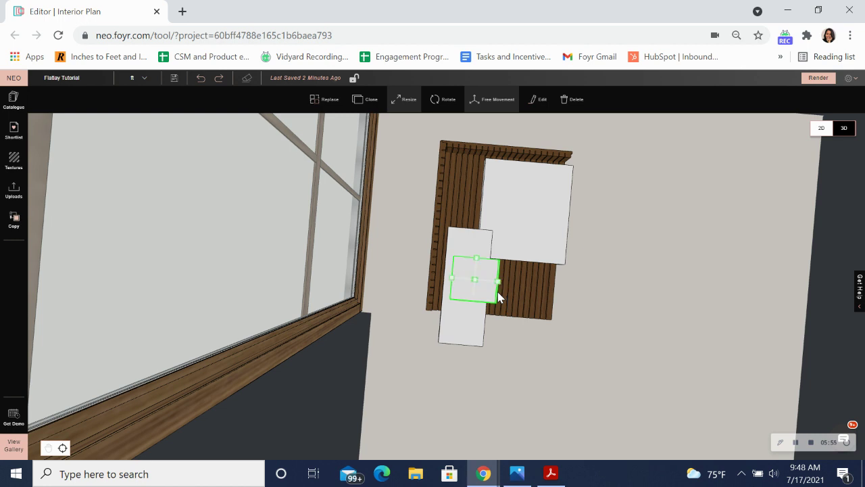
{"action": "left_click", "coordinate": [341, 386]}
{"action": "left_click_drag", "start_coordinate": [342, 391], "coordinate": [355, 372]}
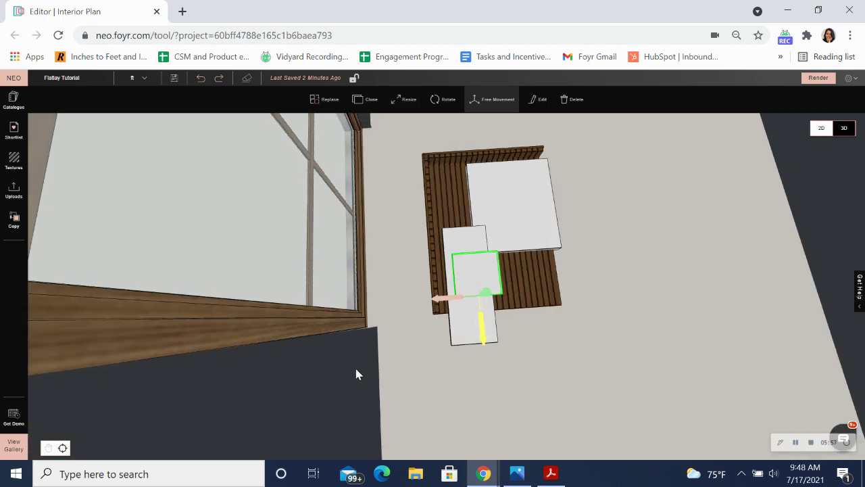
Step: Add a fourth Floor Docked Solid Cube 24"X24"X24" at the front of the wooden base and adjust its height
{"action": "left_click", "coordinate": [12, 130]}
{"action": "left_click_drag", "start_coordinate": [81, 388], "coordinate": [526, 313]}
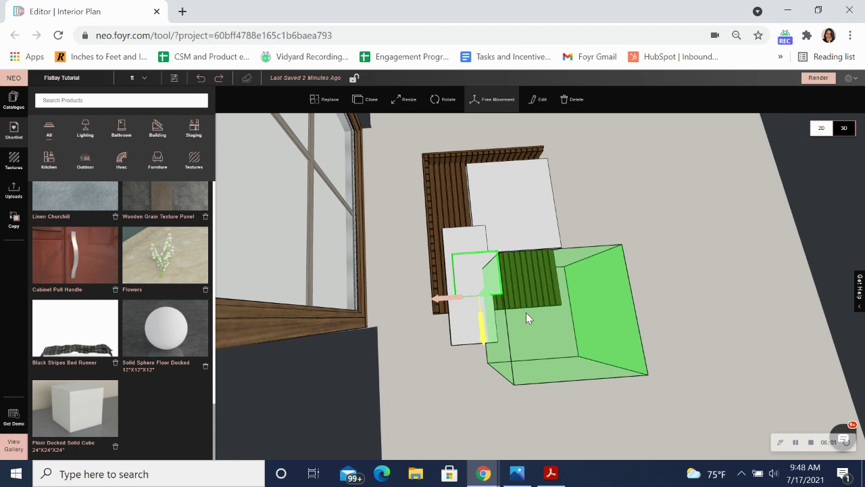
{"action": "left_click_drag", "start_coordinate": [437, 397], "coordinate": [320, 288]}
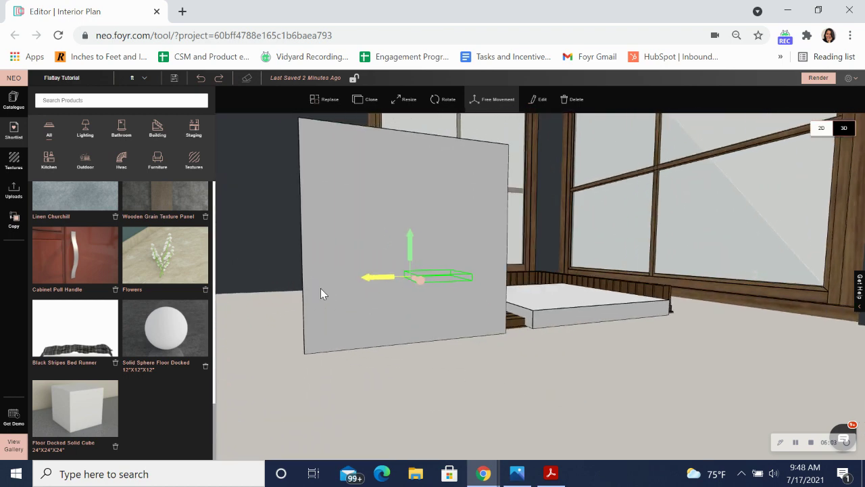
{"action": "left_click", "coordinate": [413, 252]}
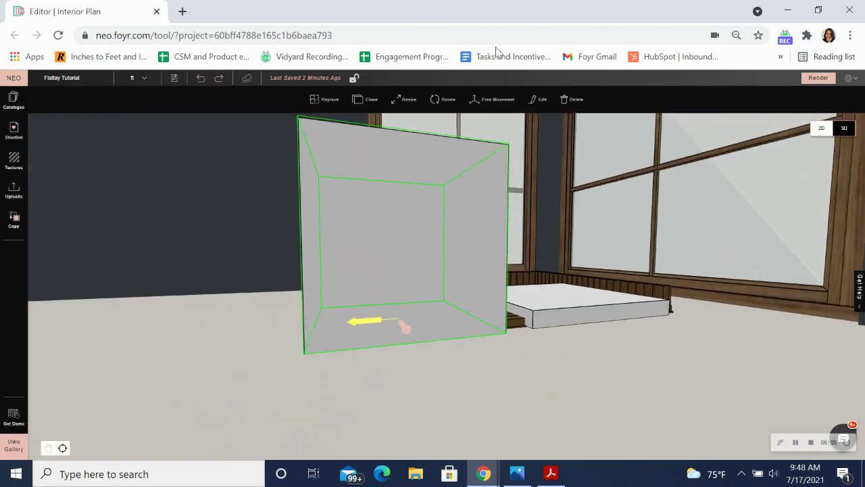
{"action": "left_click_drag", "start_coordinate": [398, 292], "coordinate": [399, 277]}
Step: Flatten the fourth cube into a thin slab across the base's front edge and reduce its depth to about 0'11"
{"action": "left_click", "coordinate": [403, 100]}
{"action": "left_click_drag", "start_coordinate": [399, 149], "coordinate": [406, 321]}
{"action": "left_click_drag", "start_coordinate": [232, 305], "coordinate": [530, 361]}
{"action": "left_click_drag", "start_coordinate": [520, 401], "coordinate": [531, 384]}
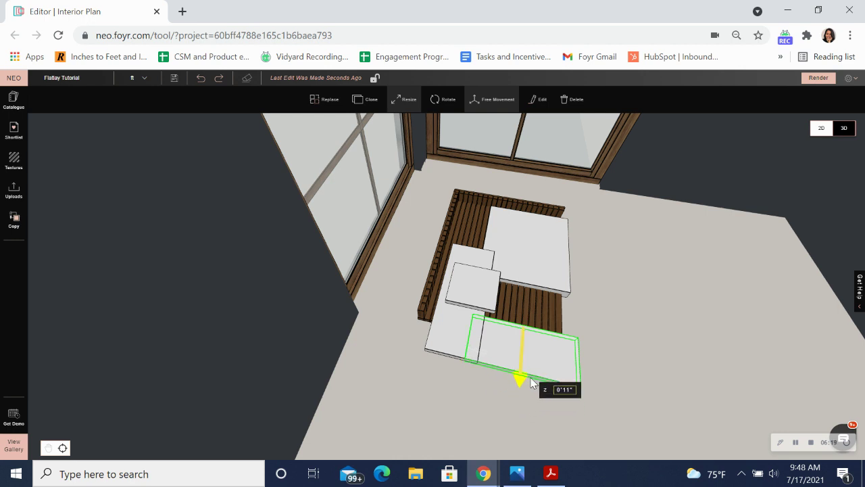
{"action": "left_click_drag", "start_coordinate": [531, 383], "coordinate": [532, 384]}
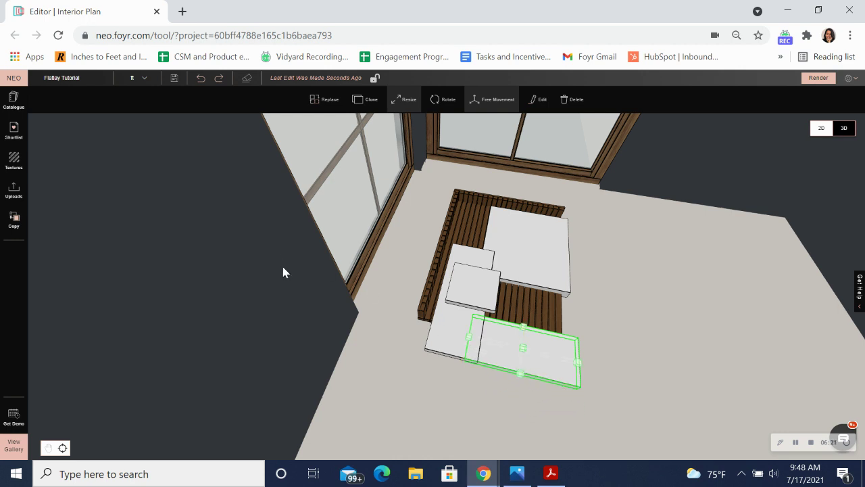
{"action": "left_click_drag", "start_coordinate": [282, 266], "coordinate": [295, 323]}
{"action": "left_click_drag", "start_coordinate": [393, 299], "coordinate": [308, 354]}
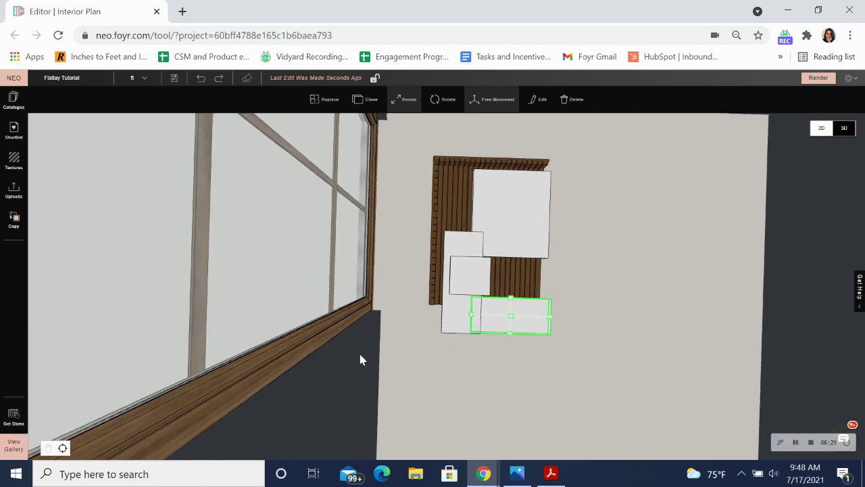
Step: Apply the shortlisted Wooden Floor Texture to the slatted wooden base and its raised edges, and Standstone to the large slab
{"action": "left_click", "coordinate": [13, 134]}
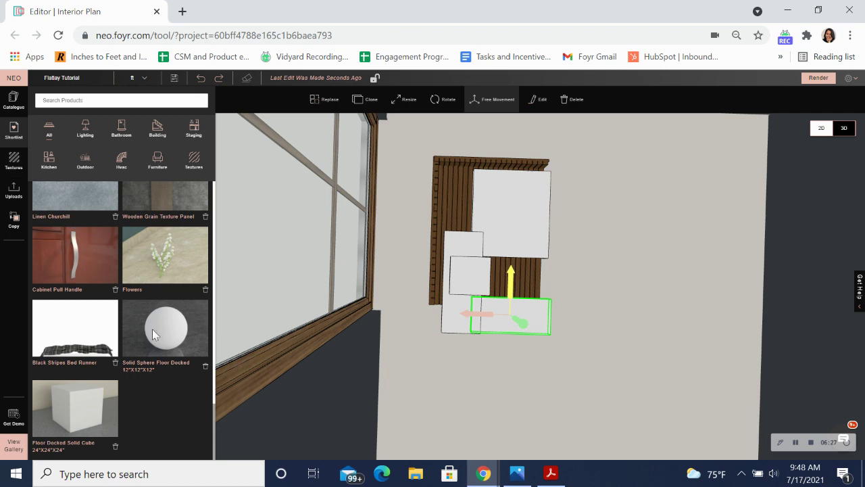
{"action": "scroll", "coordinate": [172, 326], "scroll_direction": "up", "scroll_amount": 10}
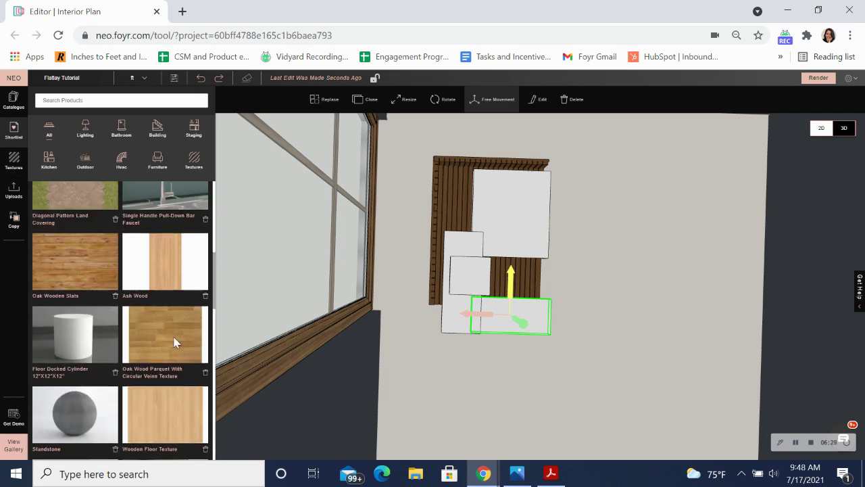
{"action": "scroll", "coordinate": [167, 394], "scroll_direction": "down", "scroll_amount": 1}
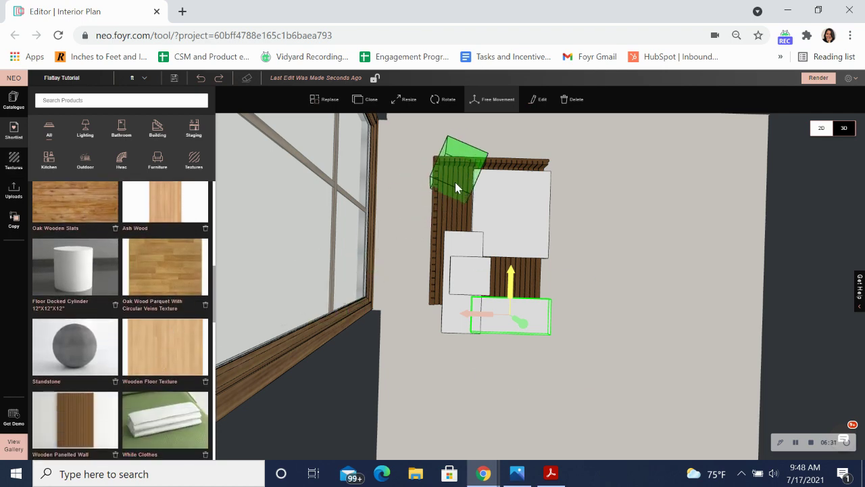
{"action": "left_click", "coordinate": [155, 353]}
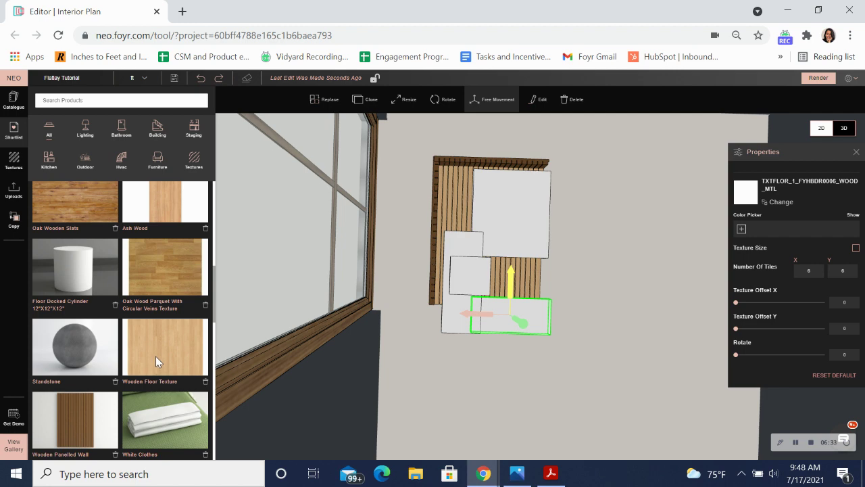
{"action": "left_click_drag", "start_coordinate": [502, 380], "coordinate": [347, 362]}
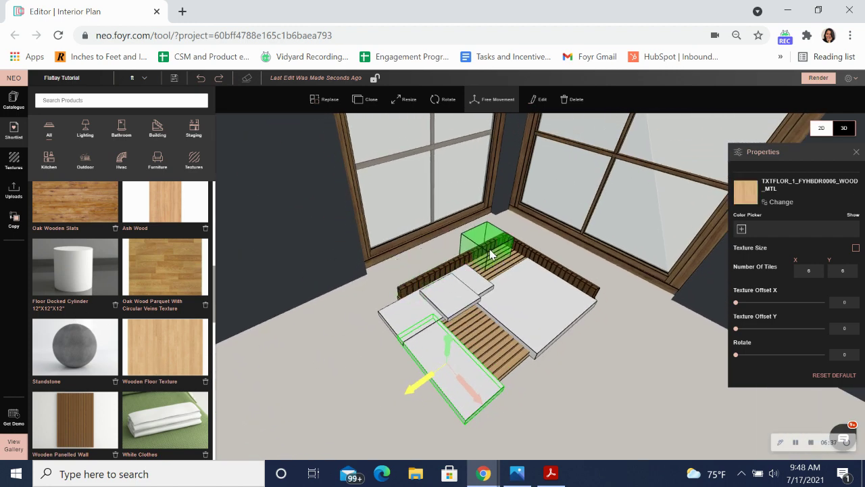
{"action": "left_click_drag", "start_coordinate": [318, 327], "coordinate": [317, 431]}
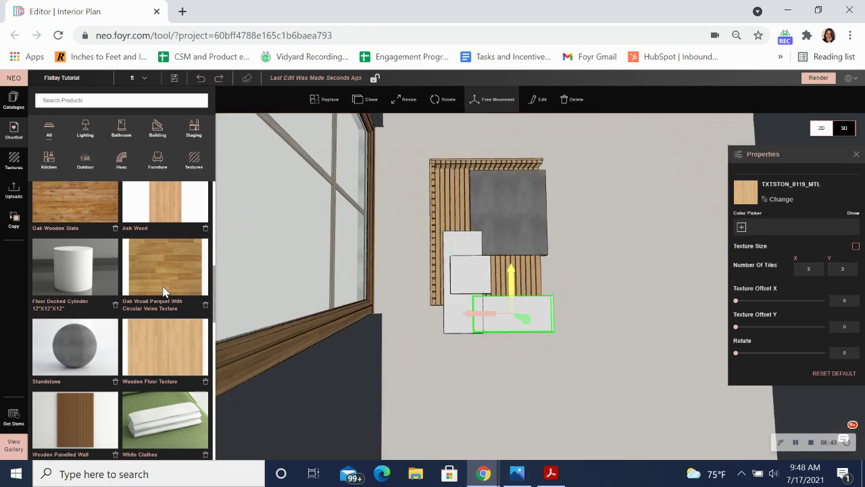
Step: Apply the shortlisted Pietra Dark Grey Tile texture to the small square slab
{"action": "scroll", "coordinate": [165, 294], "scroll_direction": "up", "scroll_amount": 2}
{"action": "scroll", "coordinate": [199, 372], "scroll_direction": "up", "scroll_amount": 3}
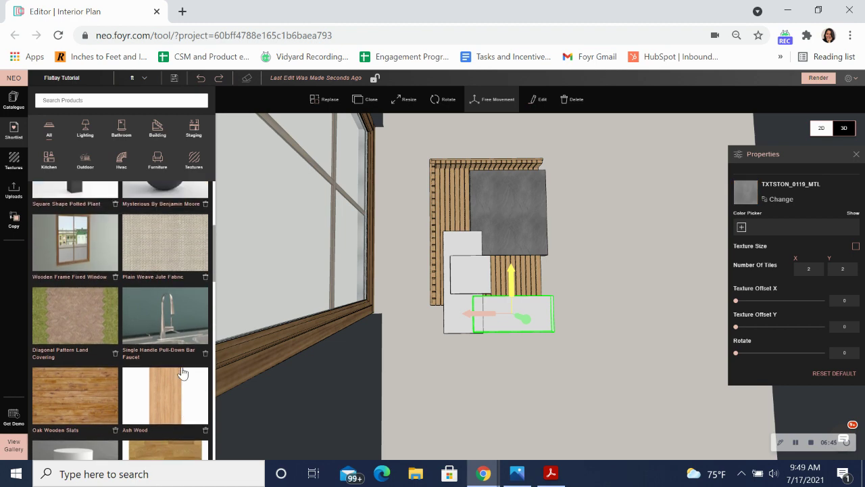
{"action": "scroll", "coordinate": [163, 374], "scroll_direction": "down", "scroll_amount": 10}
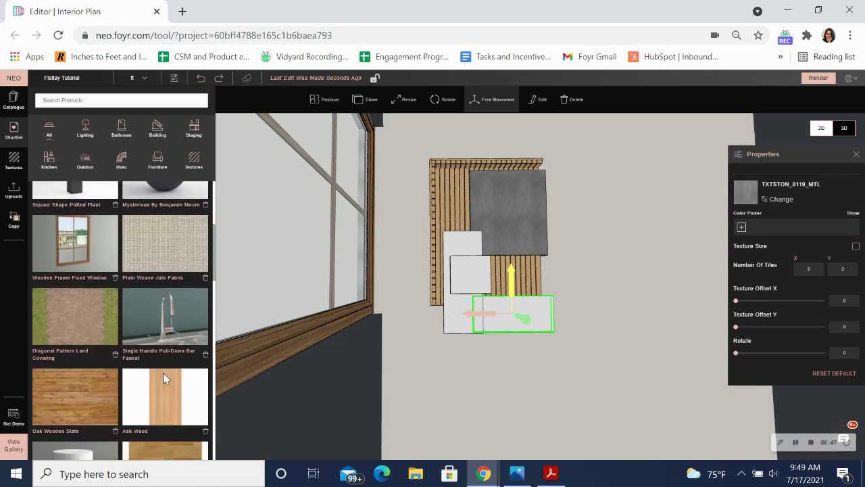
{"action": "scroll", "coordinate": [159, 362], "scroll_direction": "up", "scroll_amount": 10}
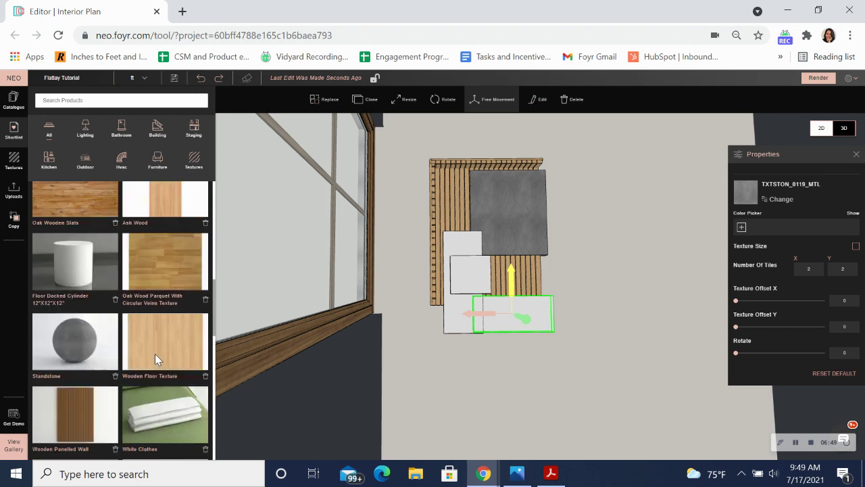
{"action": "left_click_drag", "start_coordinate": [173, 245], "coordinate": [478, 279]}
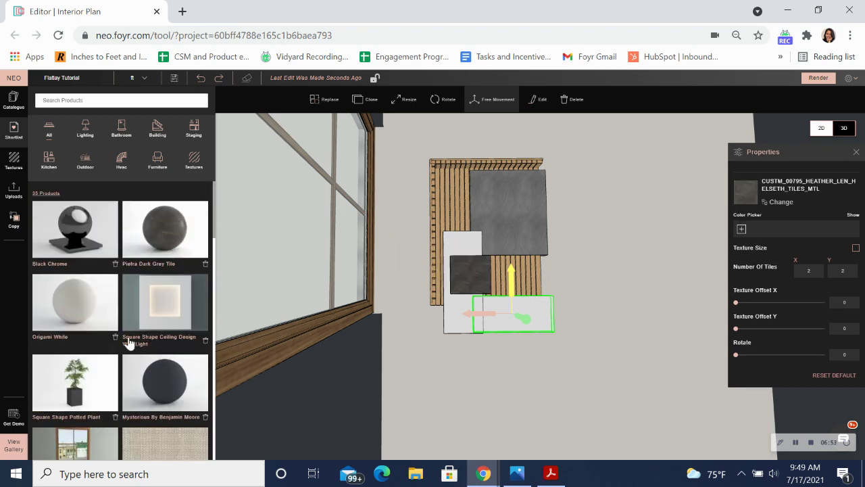
Step: Apply Oak Wood Parquet With Circular Veins Texture to the long narrow slab beneath the small dark one
{"action": "scroll", "coordinate": [128, 341], "scroll_direction": "down", "scroll_amount": 2}
{"action": "scroll", "coordinate": [132, 342], "scroll_direction": "down", "scroll_amount": 2}
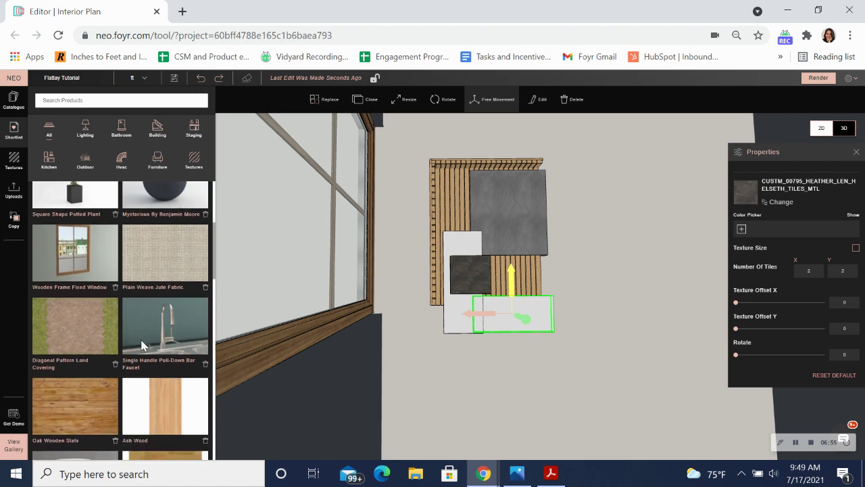
{"action": "scroll", "coordinate": [142, 345], "scroll_direction": "down", "scroll_amount": 1}
{"action": "left_click_drag", "start_coordinate": [206, 346], "coordinate": [459, 313]}
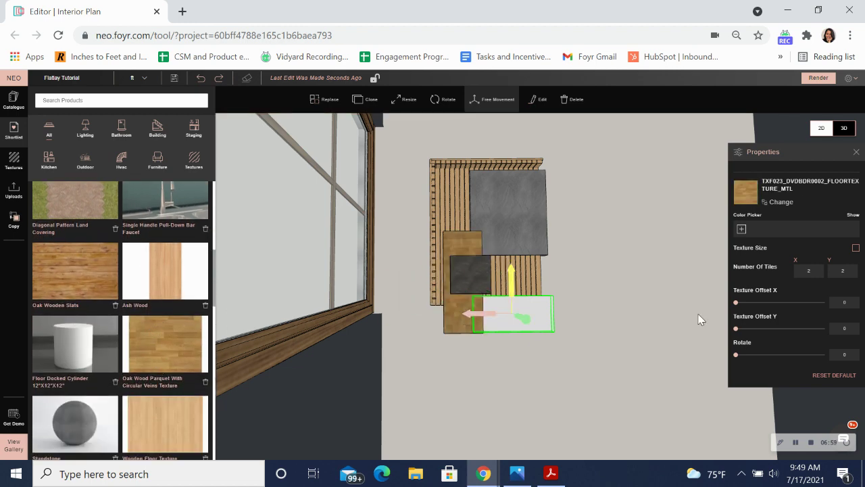
Step: Set the oak parquet texture's number of tiles to 0.5 in X and Y and its rotation to 90
{"action": "left_click", "coordinate": [818, 268]}
{"action": "type", "text": "0.5"}
{"action": "key", "text": "Tab"}
{"action": "type", "text": "0.5"}
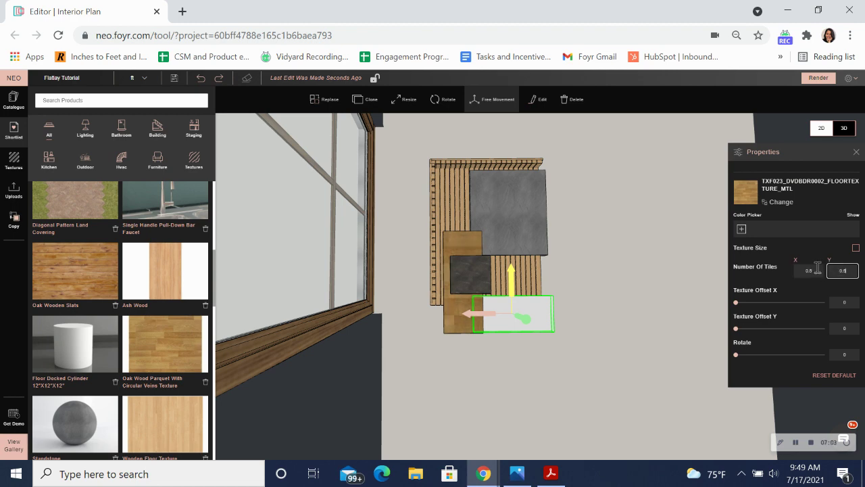
{"action": "key", "text": "Return"}
{"action": "left_click", "coordinate": [858, 355]}
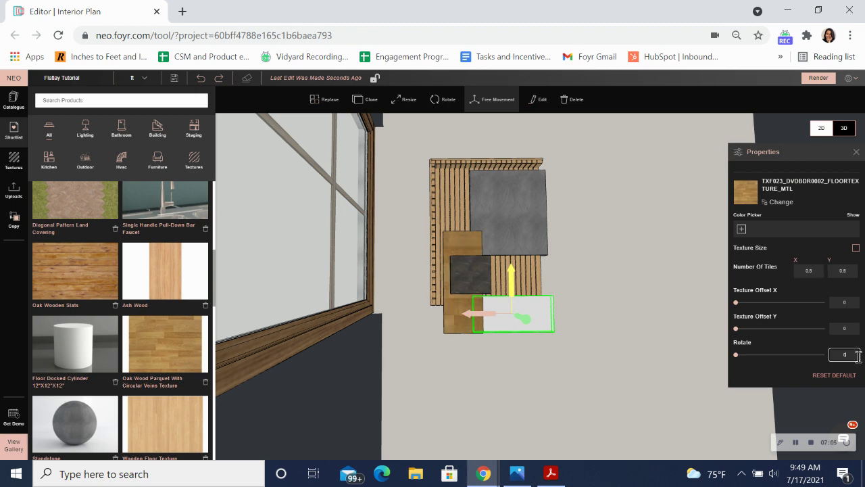
{"action": "type", "text": "90"}
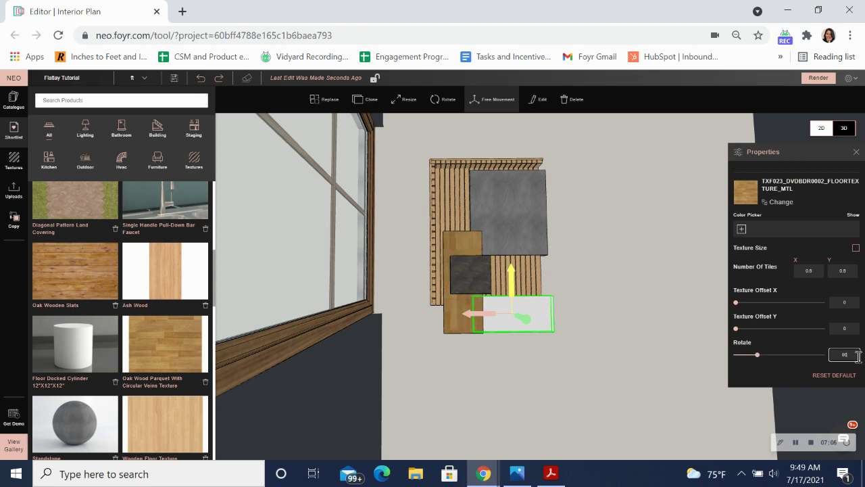
{"action": "left_click", "coordinate": [365, 352]}
Step: Apply the uploaded Fireplace_Logs texture to the white slab across the front of the base
{"action": "left_click", "coordinate": [12, 160]}
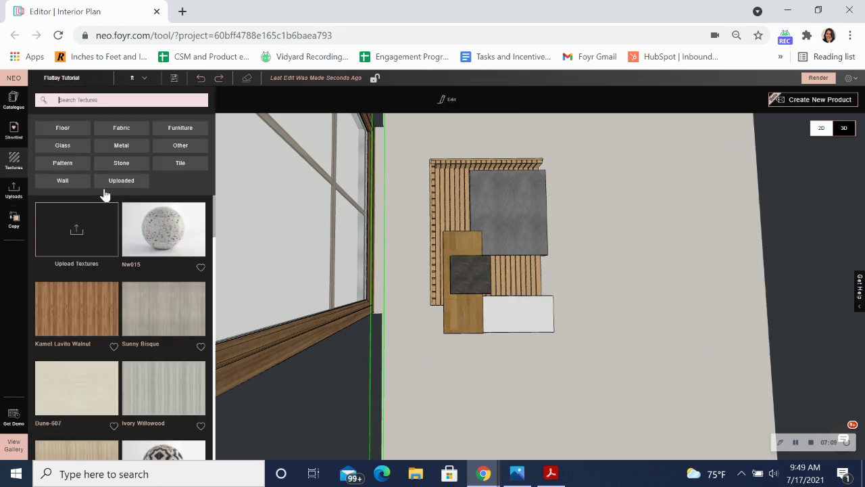
{"action": "left_click", "coordinate": [132, 184]}
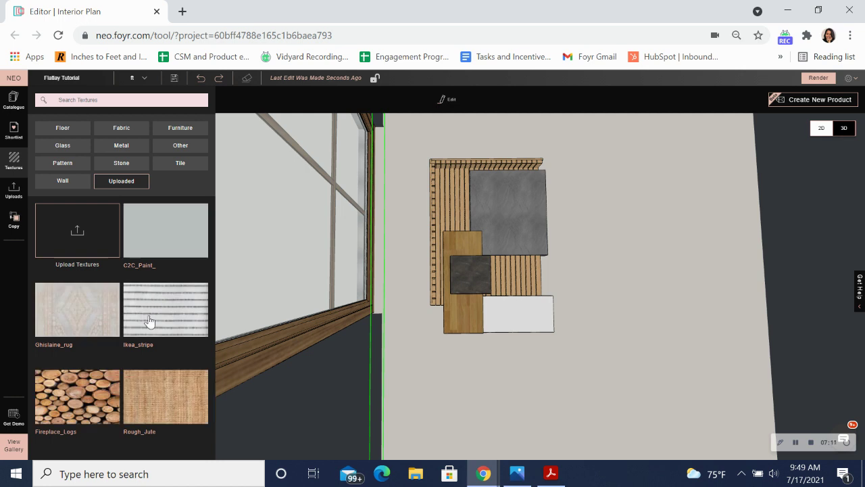
{"action": "left_click_drag", "start_coordinate": [83, 399], "coordinate": [529, 314]}
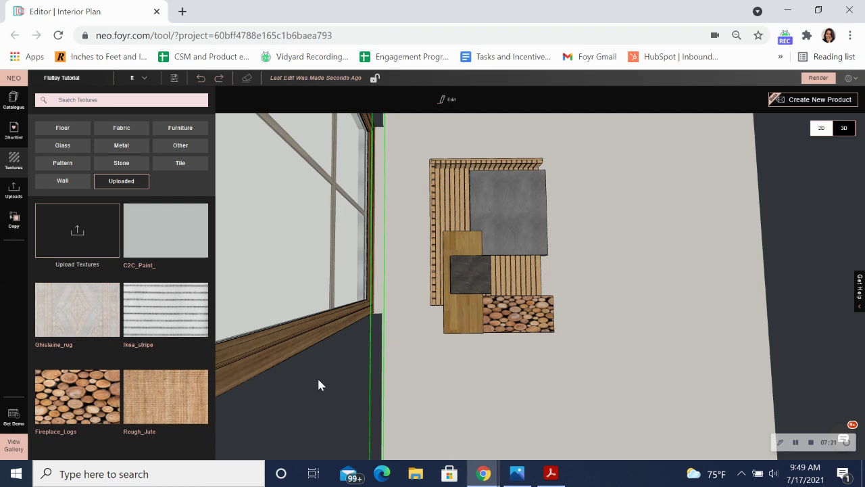
Step: Place the shortlisted Single Handle Pull-Down Bar Faucet at the small dark slab
{"action": "left_click", "coordinate": [8, 158]}
{"action": "left_click", "coordinate": [11, 130]}
{"action": "scroll", "coordinate": [135, 309], "scroll_direction": "up", "scroll_amount": 4}
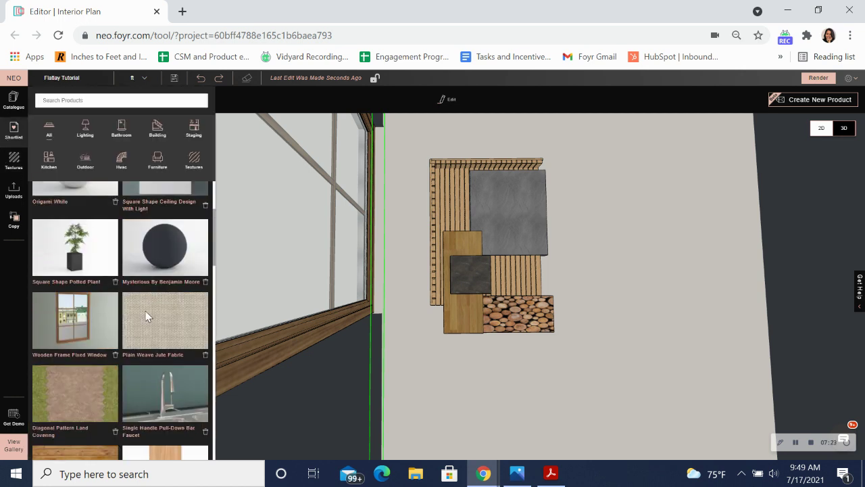
{"action": "scroll", "coordinate": [145, 311], "scroll_direction": "down", "scroll_amount": 1}
{"action": "left_click_drag", "start_coordinate": [166, 414], "coordinate": [471, 278]}
Step: Place the shortlisted White Clothes along the front edge of the large grey slab
{"action": "scroll", "coordinate": [140, 348], "scroll_direction": "up", "scroll_amount": 3}
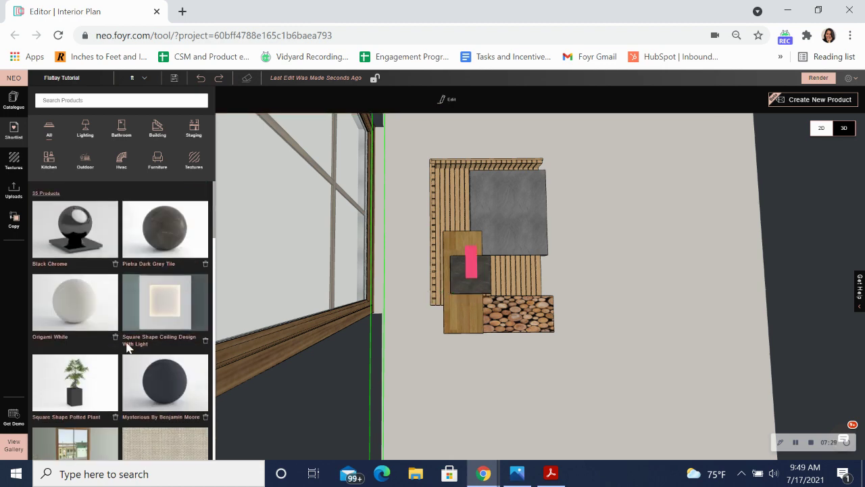
{"action": "scroll", "coordinate": [139, 355], "scroll_direction": "down", "scroll_amount": 5}
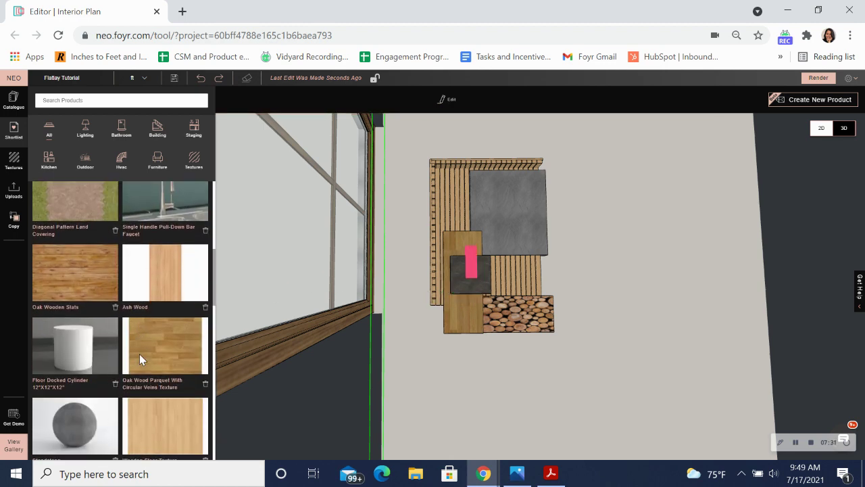
{"action": "scroll", "coordinate": [138, 370], "scroll_direction": "down", "scroll_amount": 4}
{"action": "left_click_drag", "start_coordinate": [162, 278], "coordinate": [518, 262]}
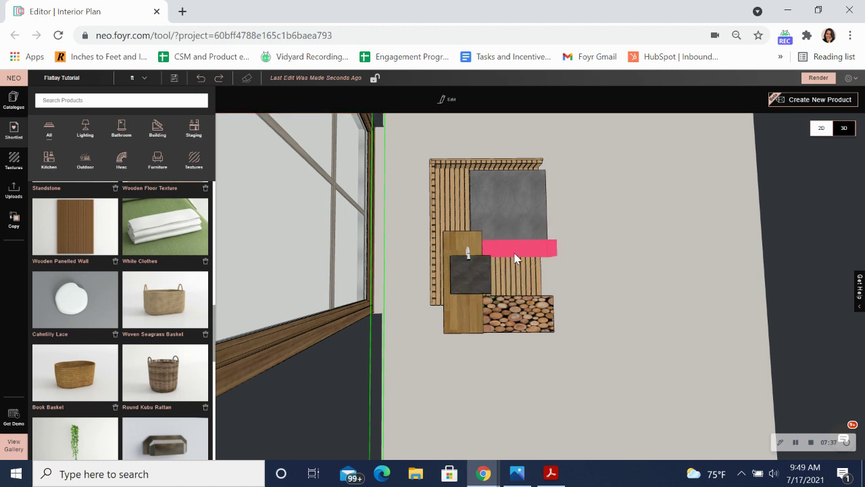
Step: Select the faucet and raise it with Free Movement above the small dark slab
{"action": "left_click", "coordinate": [468, 255]}
{"action": "left_click_drag", "start_coordinate": [467, 251], "coordinate": [548, 214]}
{"action": "left_click", "coordinate": [490, 104]}
{"action": "left_click_drag", "start_coordinate": [423, 264], "coordinate": [424, 249]}
{"action": "left_click_drag", "start_coordinate": [368, 253], "coordinate": [433, 297]}
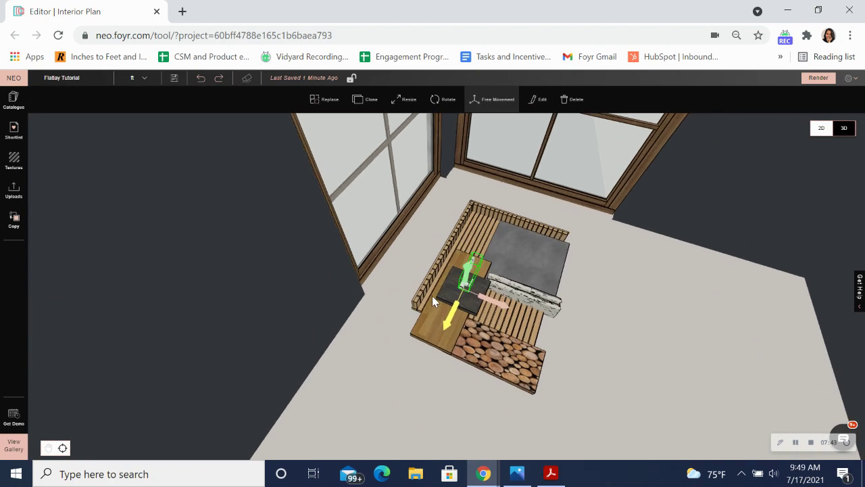
Step: Rotate the faucet about 94° around the Z axis so it lies flat over the dark slab
{"action": "left_click", "coordinate": [448, 100]}
{"action": "scroll", "coordinate": [476, 322], "scroll_direction": "up", "scroll_amount": 5}
{"action": "left_click_drag", "start_coordinate": [475, 322], "coordinate": [446, 309]}
{"action": "left_click_drag", "start_coordinate": [401, 237], "coordinate": [378, 297]}
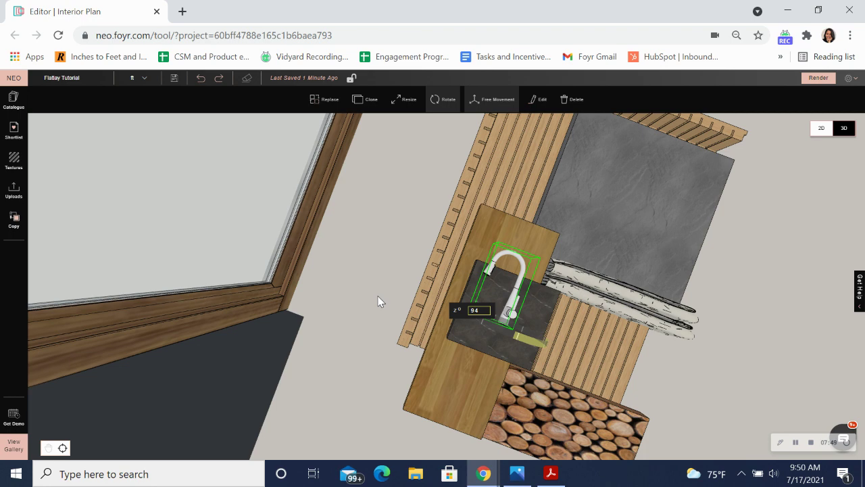
Step: Enlarge the lying faucet in length and width and reposition it over the small dark slab and oak parquet slab
{"action": "left_click", "coordinate": [412, 100]}
{"action": "left_click_drag", "start_coordinate": [517, 251], "coordinate": [539, 223]}
{"action": "left_click_drag", "start_coordinate": [532, 277], "coordinate": [544, 287]}
{"action": "left_click_drag", "start_coordinate": [497, 301], "coordinate": [461, 353]}
{"action": "left_click", "coordinate": [403, 99]}
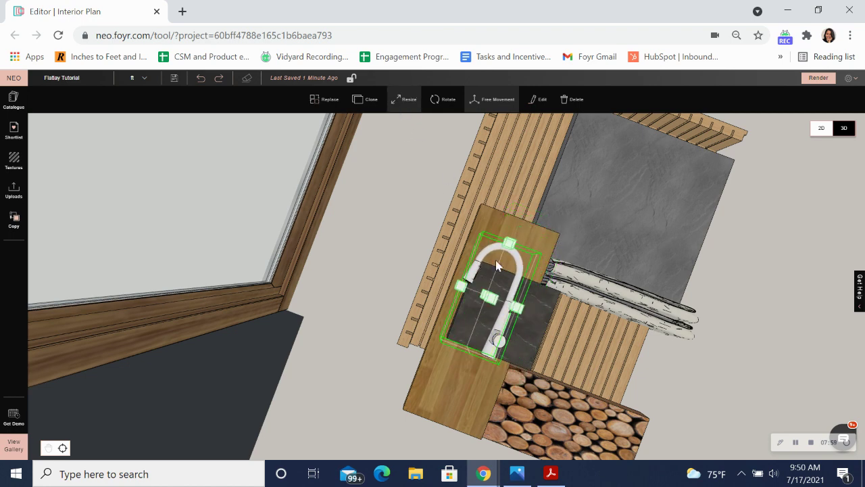
{"action": "left_click_drag", "start_coordinate": [512, 247], "coordinate": [524, 230]}
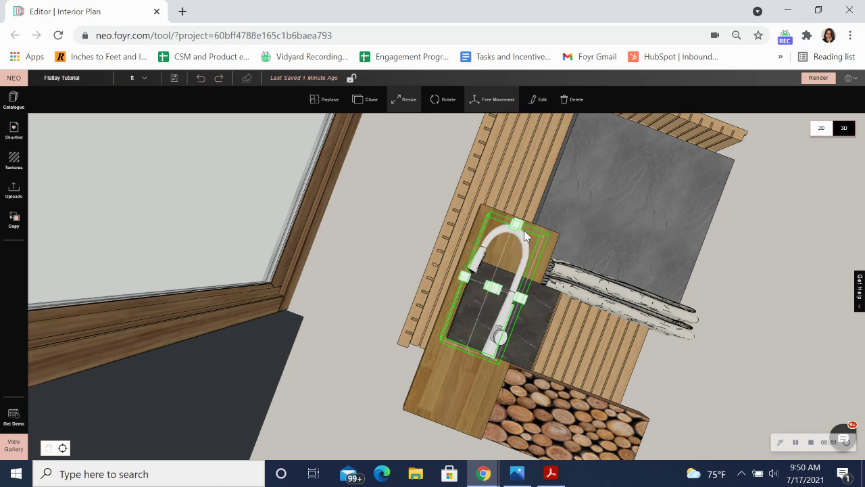
{"action": "left_click_drag", "start_coordinate": [527, 300], "coordinate": [532, 304]}
{"action": "left_click", "coordinate": [407, 99]}
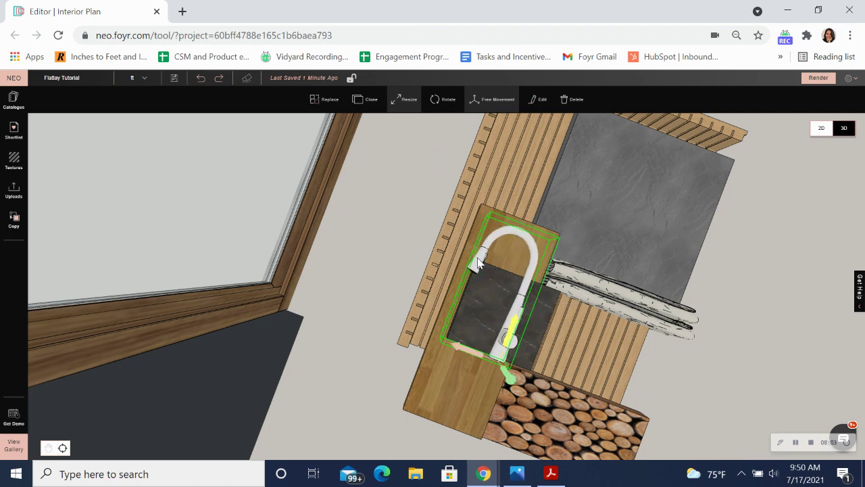
{"action": "left_click_drag", "start_coordinate": [512, 332], "coordinate": [505, 349]}
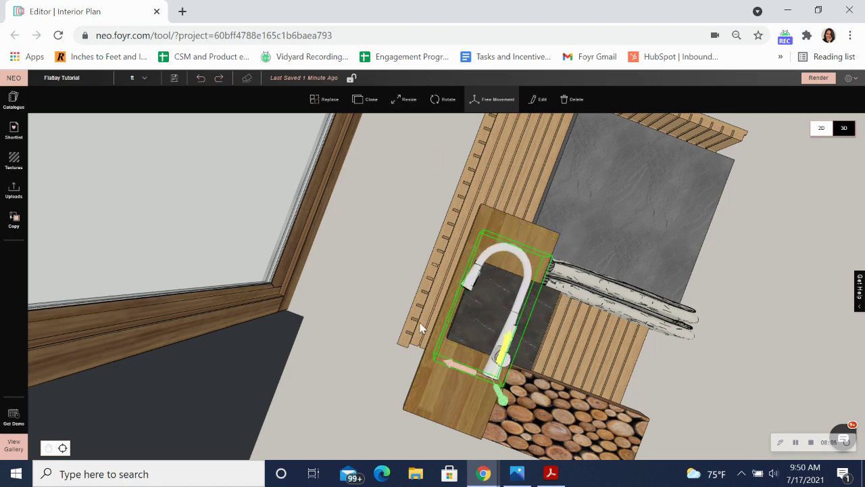
Step: Apply the shortlisted Black Chrome texture to the faucet
{"action": "scroll", "coordinate": [459, 332], "scroll_direction": "down", "scroll_amount": 3}
{"action": "left_click_drag", "start_coordinate": [396, 331], "coordinate": [369, 396]}
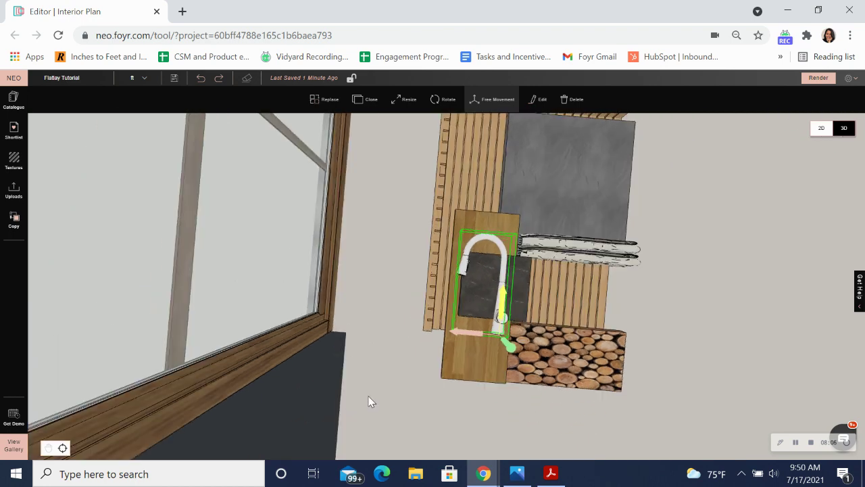
{"action": "left_click", "coordinate": [13, 158]}
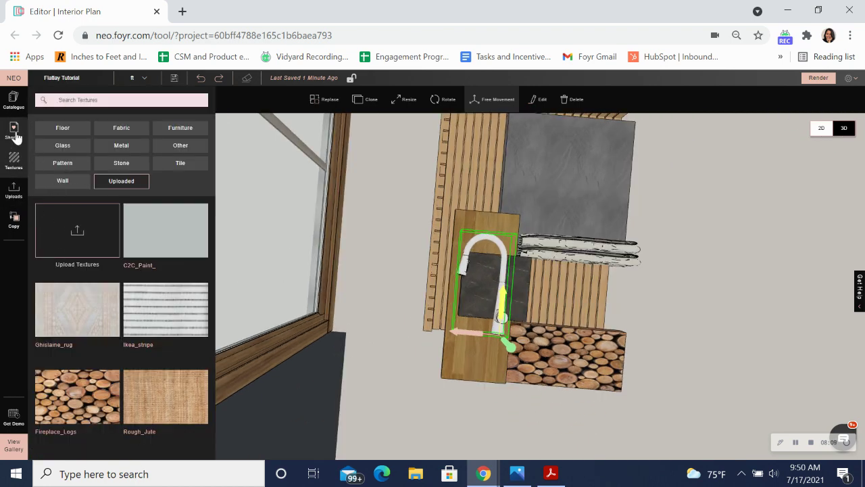
{"action": "left_click", "coordinate": [13, 130]}
{"action": "scroll", "coordinate": [95, 336], "scroll_direction": "down", "scroll_amount": 10}
{"action": "scroll", "coordinate": [117, 297], "scroll_direction": "up", "scroll_amount": 3}
{"action": "left_click_drag", "start_coordinate": [76, 233], "coordinate": [501, 314]}
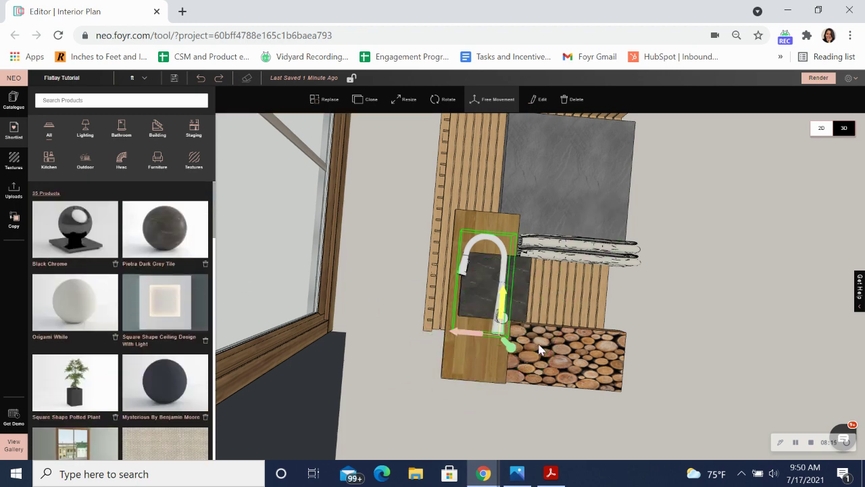
Step: Select the White Clothes and raise them with Free Movement to the top of the large grey slab
{"action": "left_click", "coordinate": [572, 247]}
{"action": "left_click_drag", "start_coordinate": [579, 267], "coordinate": [615, 223]}
{"action": "left_click", "coordinate": [494, 100]}
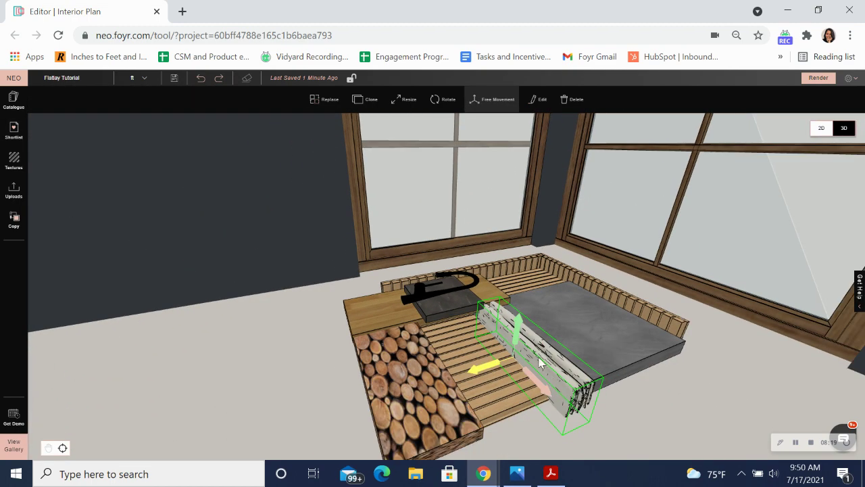
{"action": "left_click_drag", "start_coordinate": [518, 342], "coordinate": [527, 309]}
Step: Rotate the White Clothes about 94° around the Y axis, tip them flat, and position them between the grey and log-textured slabs
{"action": "left_click", "coordinate": [443, 103]}
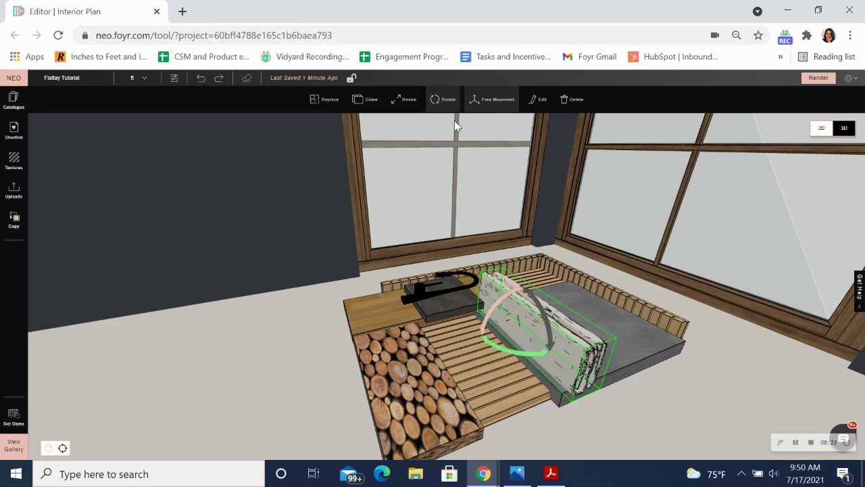
{"action": "left_click_drag", "start_coordinate": [522, 357], "coordinate": [586, 340]}
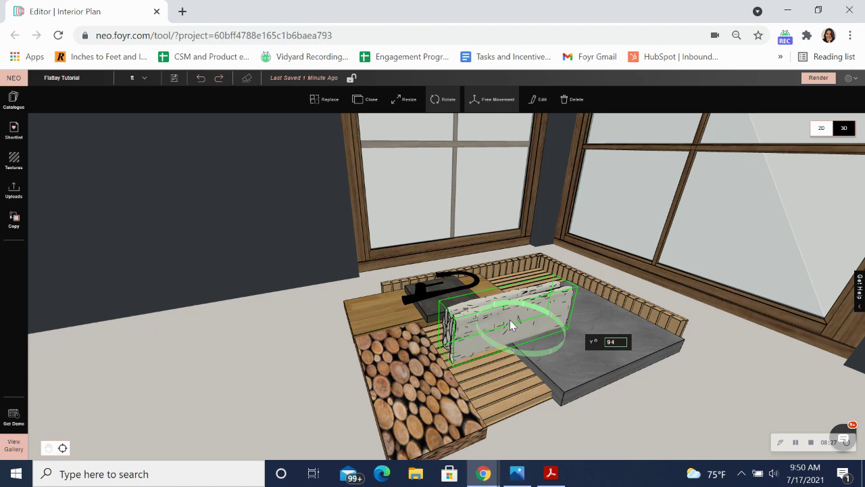
{"action": "left_click_drag", "start_coordinate": [549, 314], "coordinate": [562, 410]}
{"action": "left_click", "coordinate": [437, 100]}
{"action": "left_click_drag", "start_coordinate": [523, 288], "coordinate": [523, 307]}
{"action": "left_click_drag", "start_coordinate": [208, 187], "coordinate": [249, 313]}
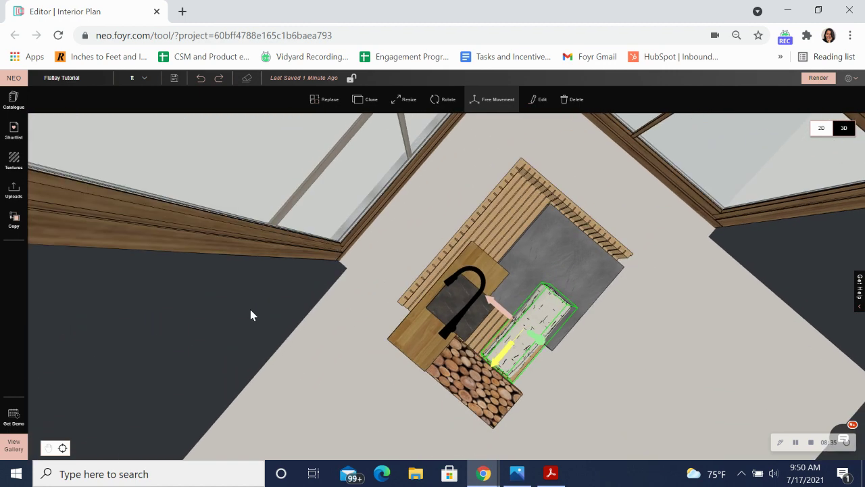
Step: Resize the White Clothes into a shorter, nearly square stack at the grey slab's end nearest the log-textured slab
{"action": "left_click", "coordinate": [409, 99]}
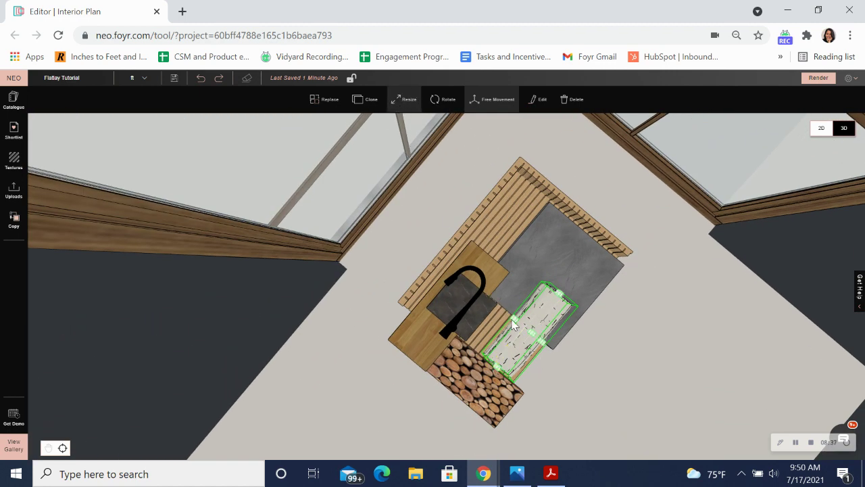
{"action": "left_click_drag", "start_coordinate": [513, 323], "coordinate": [504, 308]}
{"action": "left_click_drag", "start_coordinate": [496, 366], "coordinate": [544, 341]}
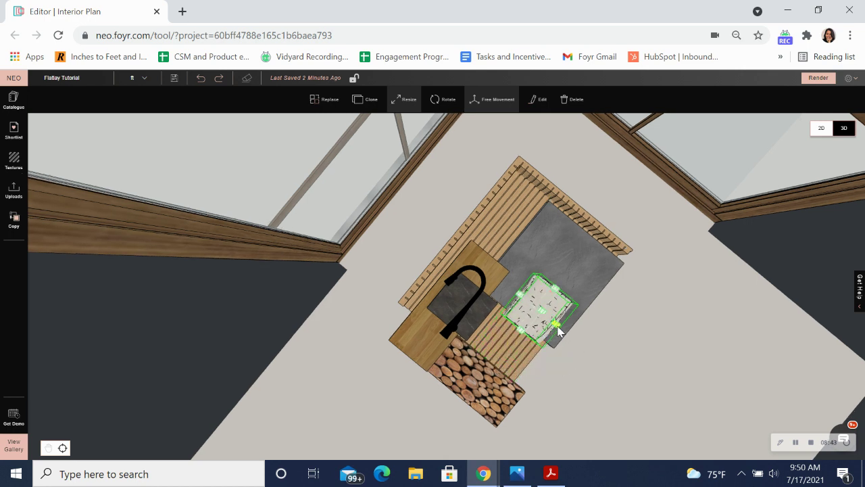
Step: Lengthen the large grey slab toward the log-textured slab so it extends beyond the folded cloths
{"action": "left_click", "coordinate": [549, 252]}
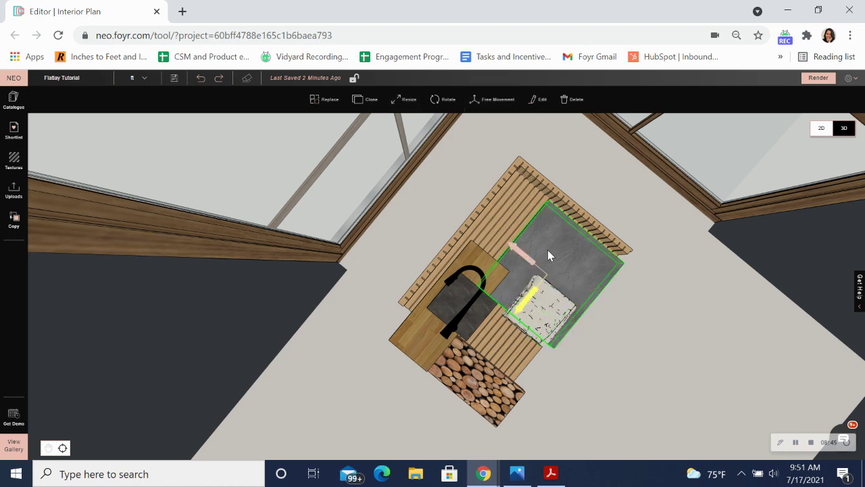
{"action": "left_click", "coordinate": [406, 102]}
{"action": "left_click_drag", "start_coordinate": [515, 325], "coordinate": [506, 343]}
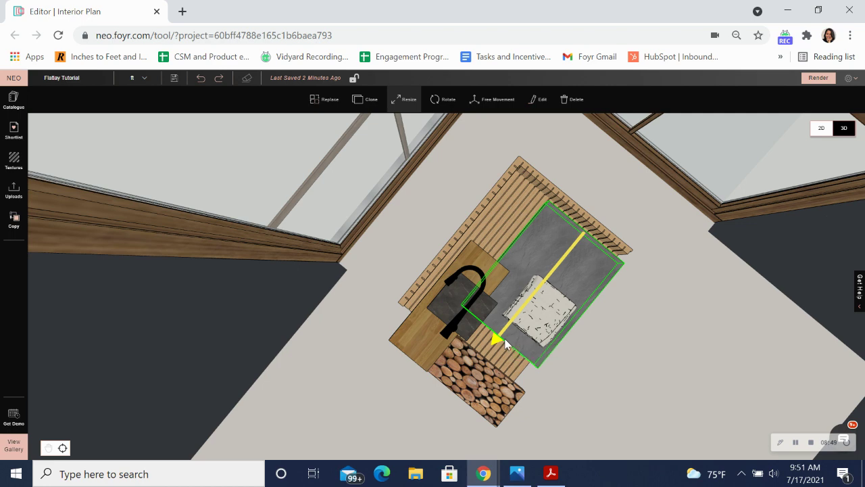
{"action": "left_click", "coordinate": [534, 321]}
Step: Apply the uploaded Rough_Jute texture to both folds of the White Clothes
{"action": "left_click_drag", "start_coordinate": [191, 337], "coordinate": [235, 355]}
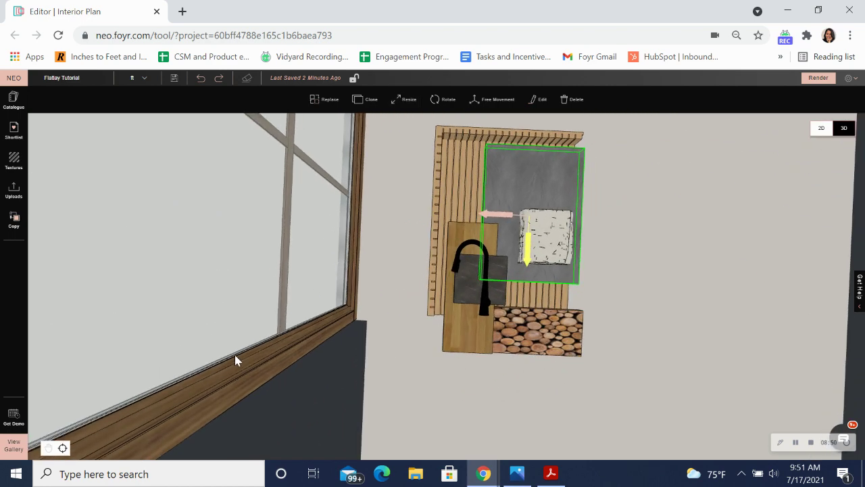
{"action": "left_click", "coordinate": [14, 161]}
{"action": "left_click_drag", "start_coordinate": [179, 402], "coordinate": [548, 236]}
{"action": "left_click_drag", "start_coordinate": [636, 386], "coordinate": [609, 300]}
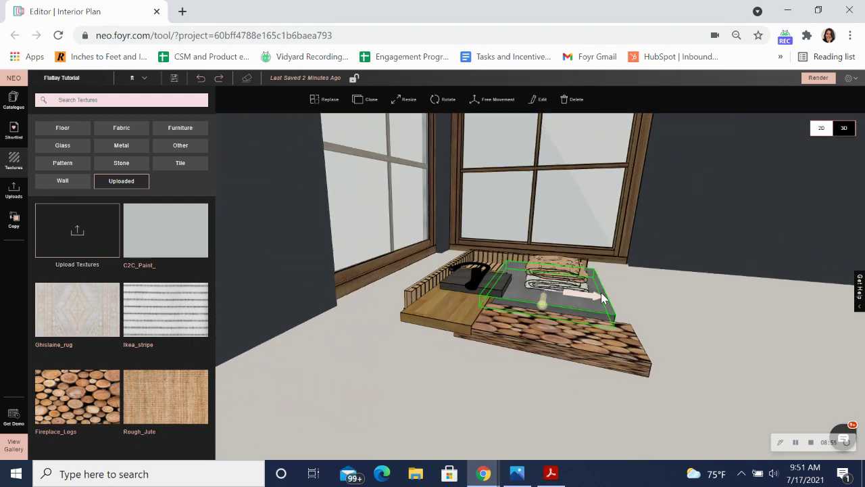
{"action": "left_click", "coordinate": [9, 220]}
{"action": "left_click", "coordinate": [56, 238]}
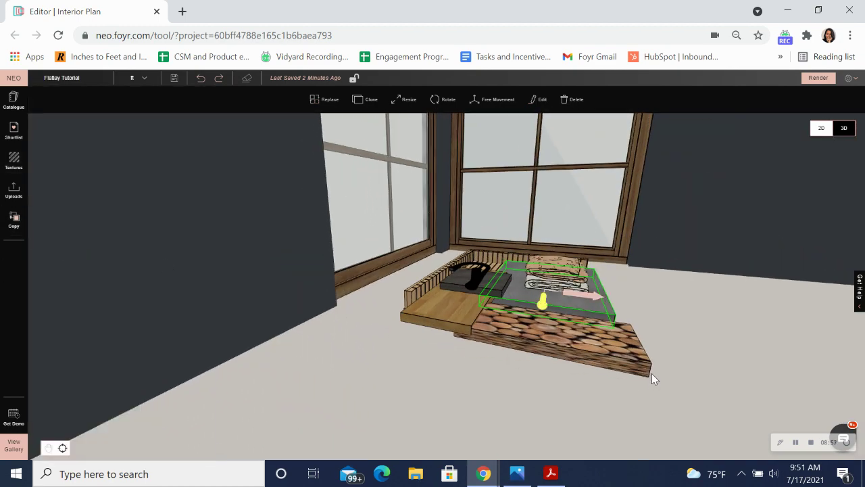
{"action": "scroll", "coordinate": [653, 381], "scroll_direction": "up", "scroll_amount": 5}
{"action": "left_click", "coordinate": [650, 302]}
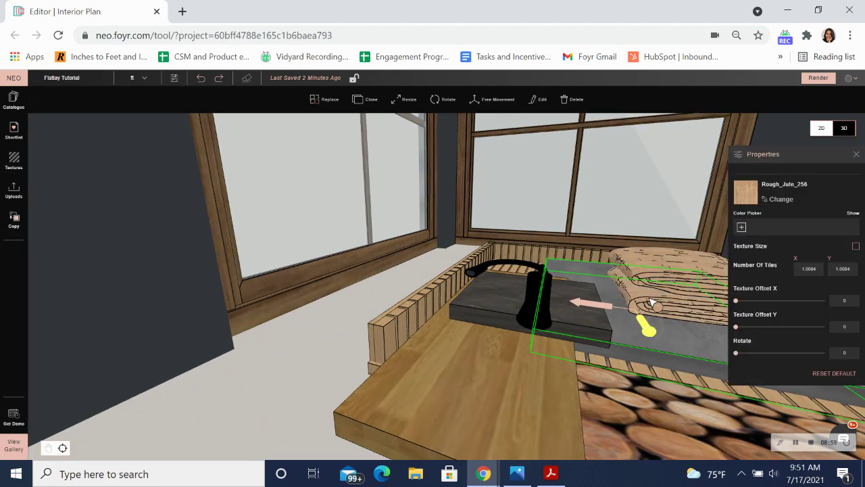
{"action": "key", "text": "Escape"}
Step: Shift the jute-textured cloths slightly along the grey slab toward the log-textured slab
{"action": "scroll", "coordinate": [630, 308], "scroll_direction": "down", "scroll_amount": 5}
{"action": "left_click_drag", "start_coordinate": [312, 267], "coordinate": [341, 366]}
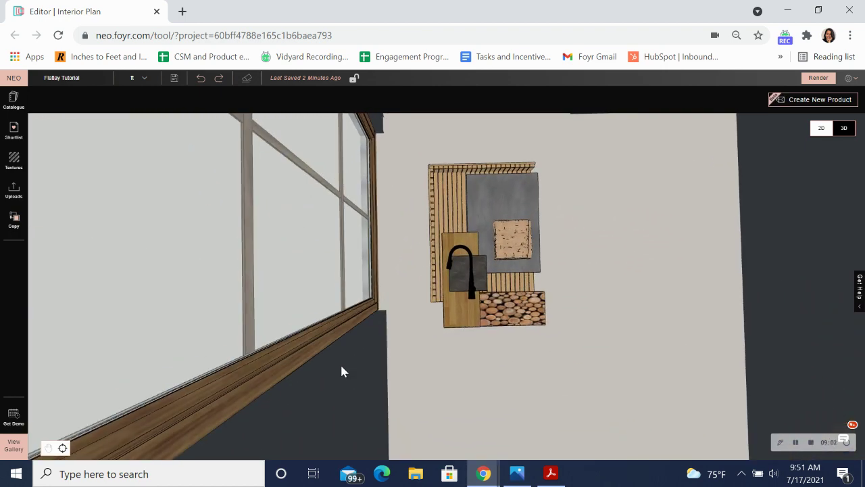
{"action": "left_click", "coordinate": [514, 248]}
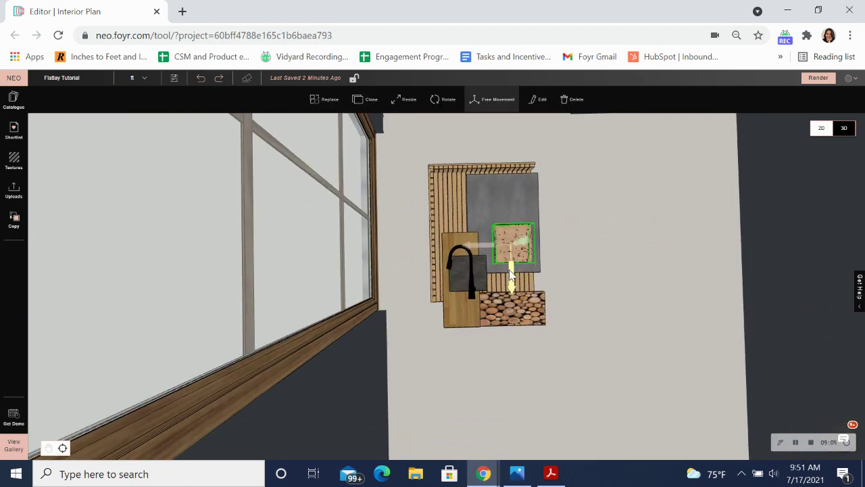
{"action": "scroll", "coordinate": [435, 358], "scroll_direction": "down", "scroll_amount": 1}
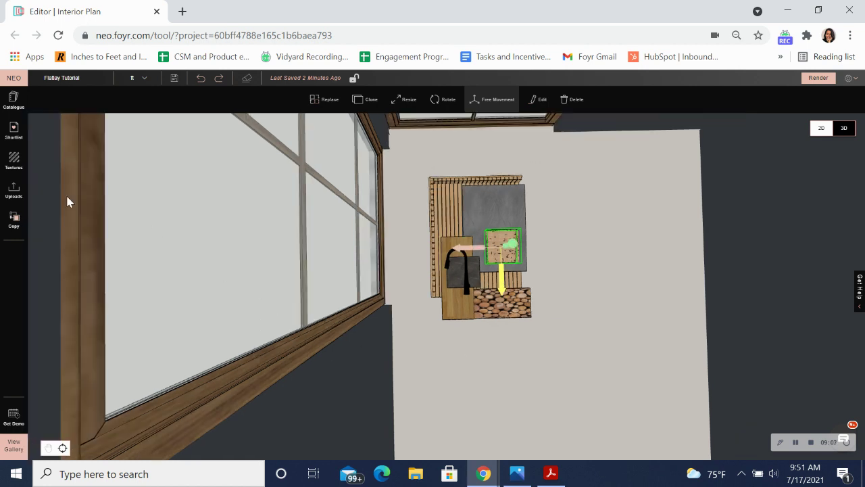
Step: Place the shortlisted Diagonal Pattern Land Covering in the room beside the layered slabs
{"action": "left_click", "coordinate": [18, 142]}
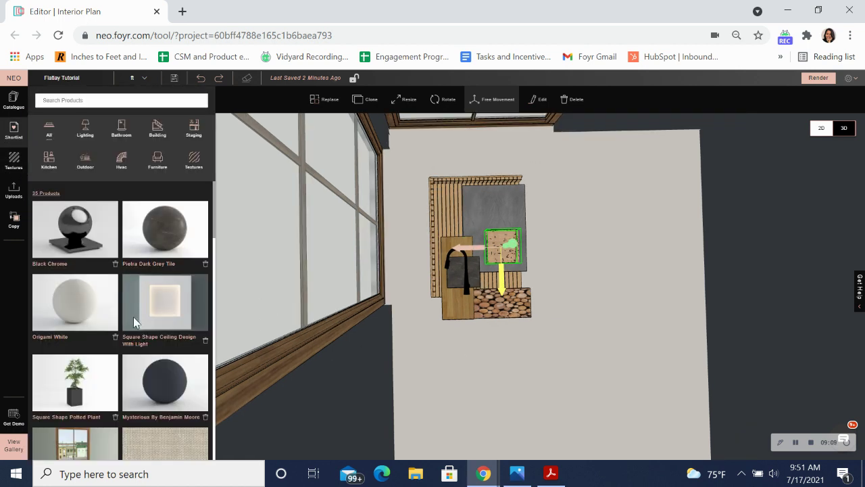
{"action": "scroll", "coordinate": [133, 317], "scroll_direction": "down", "scroll_amount": 5}
{"action": "scroll", "coordinate": [132, 341], "scroll_direction": "up", "scroll_amount": 5}
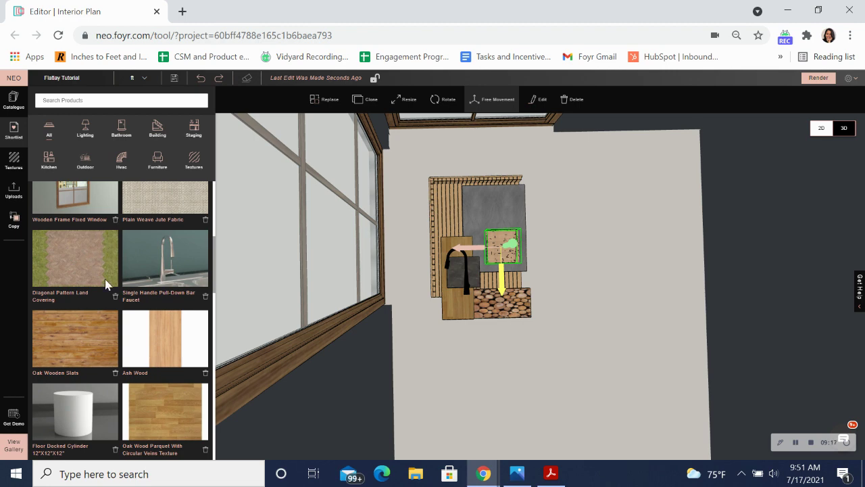
{"action": "left_click_drag", "start_coordinate": [66, 257], "coordinate": [522, 281]}
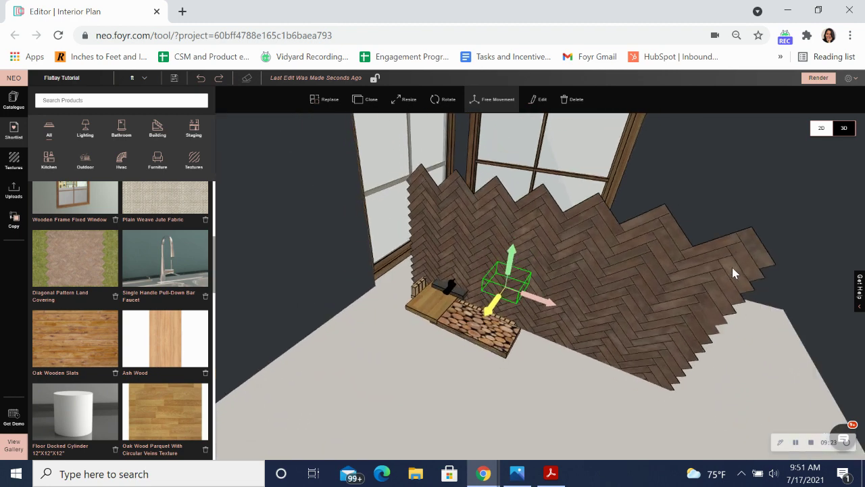
Step: Try to change the height of the Diagonal Pattern Land Covering, and undo the edit
{"action": "left_click", "coordinate": [635, 266]}
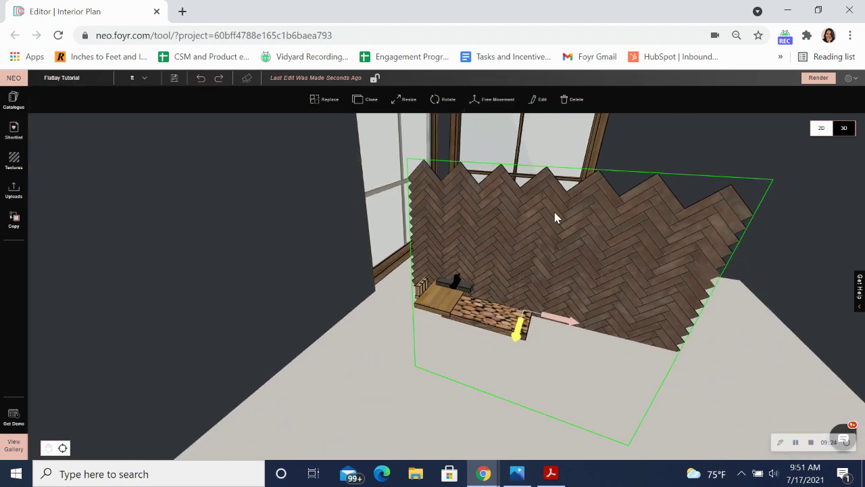
{"action": "left_click", "coordinate": [542, 99]}
{"action": "left_click", "coordinate": [189, 231]}
{"action": "key", "text": "BackSpace"}
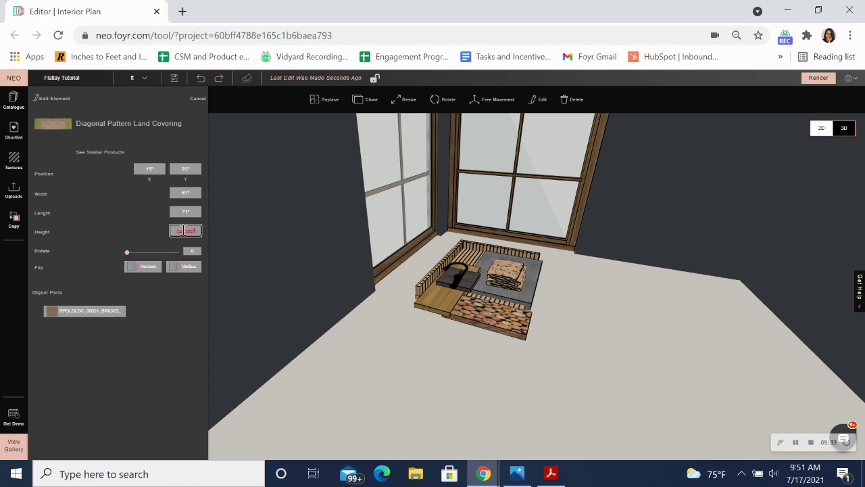
{"action": "key", "text": "BackSpace"}
{"action": "key", "text": "BackSpace"}
{"action": "key", "text": "BackSpace"}
{"action": "left_click", "coordinate": [200, 79]}
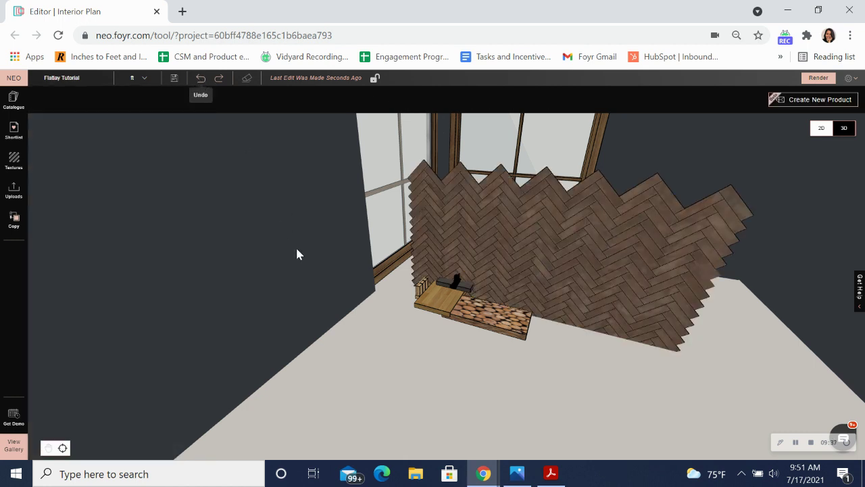
Step: Rotate the land covering about 93° around X and -92° around Y to lie flat, and raise it slightly
{"action": "left_click", "coordinate": [588, 277]}
{"action": "left_click", "coordinate": [469, 110]}
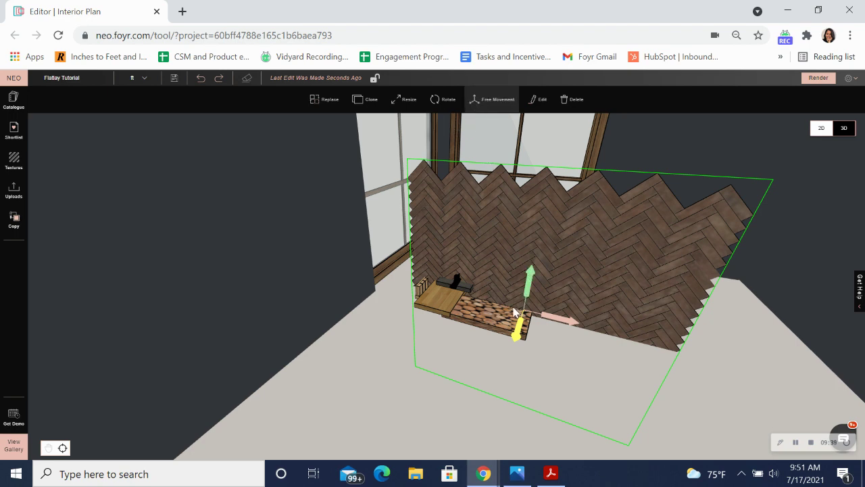
{"action": "left_click", "coordinate": [449, 100]}
{"action": "mouse_move", "coordinate": [521, 327]}
{"action": "left_mouse_down"}
{"action": "mouse_move", "coordinate": [533, 298]}
{"action": "mouse_move", "coordinate": [522, 330]}
{"action": "left_mouse_up"}
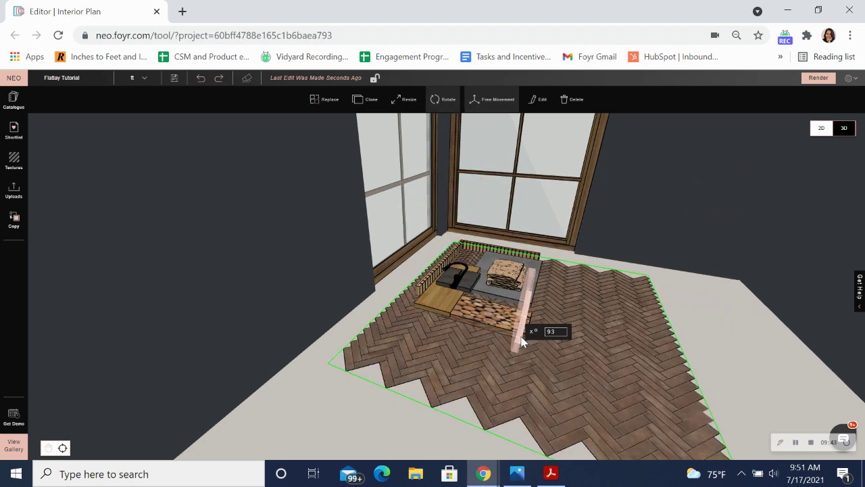
{"action": "left_click", "coordinate": [446, 109]}
{"action": "left_click_drag", "start_coordinate": [551, 337], "coordinate": [311, 194]}
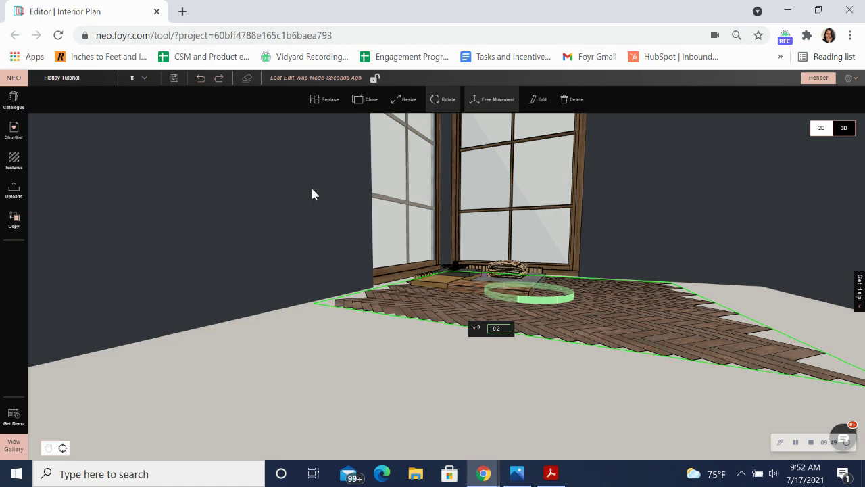
{"action": "left_click", "coordinate": [438, 106]}
{"action": "left_click_drag", "start_coordinate": [527, 264], "coordinate": [531, 253]}
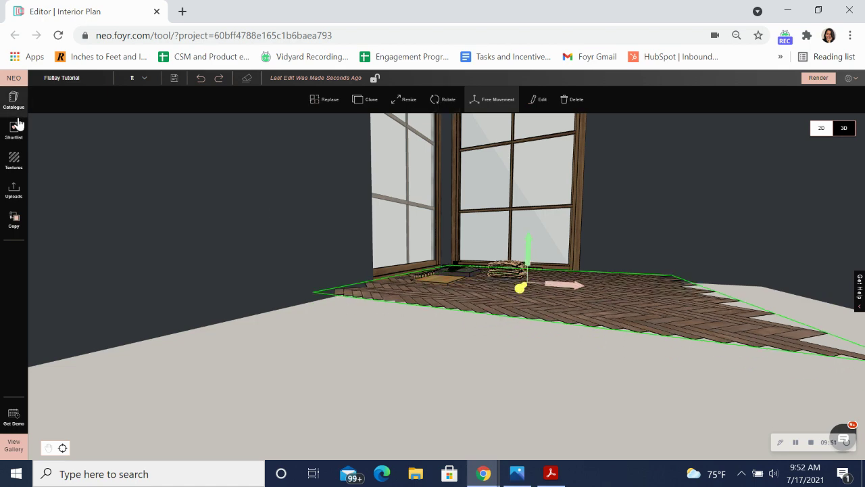
Step: Apply the shortlisted Plain Weave Jute Fabric to the land covering and lower it beneath the layered slabs
{"action": "left_click", "coordinate": [14, 139]}
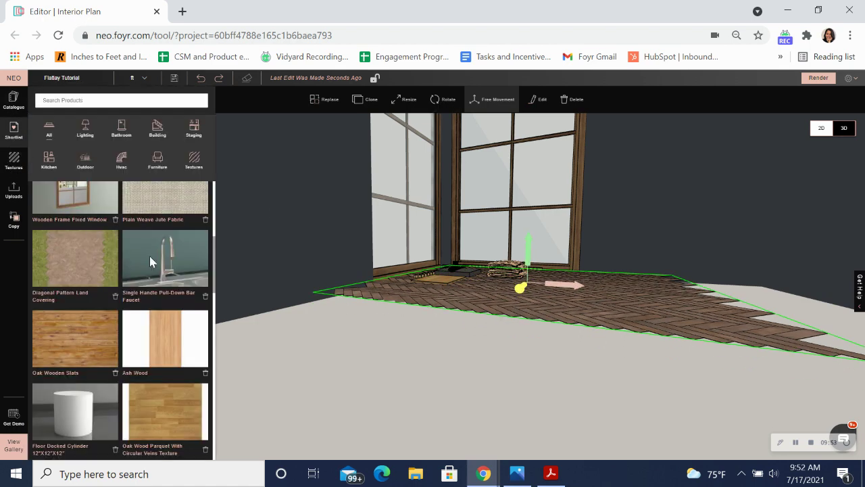
{"action": "left_click_drag", "start_coordinate": [139, 193], "coordinate": [436, 341]}
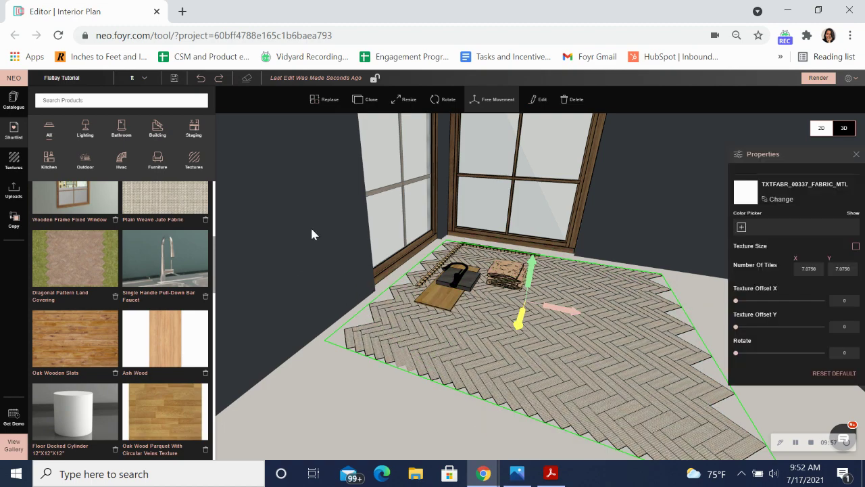
{"action": "left_click_drag", "start_coordinate": [315, 234], "coordinate": [321, 247]}
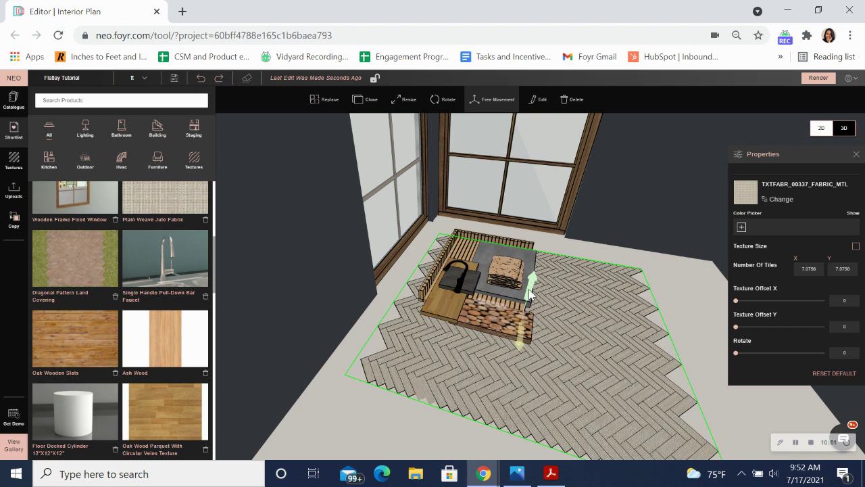
{"action": "left_click", "coordinate": [530, 294]}
Step: Narrow the fabric land covering from its front edge and adjust its position under the slabs with Free Movement
{"action": "left_click", "coordinate": [405, 100]}
{"action": "left_click_drag", "start_coordinate": [510, 438], "coordinate": [563, 302]}
{"action": "left_click_drag", "start_coordinate": [341, 210], "coordinate": [348, 280]}
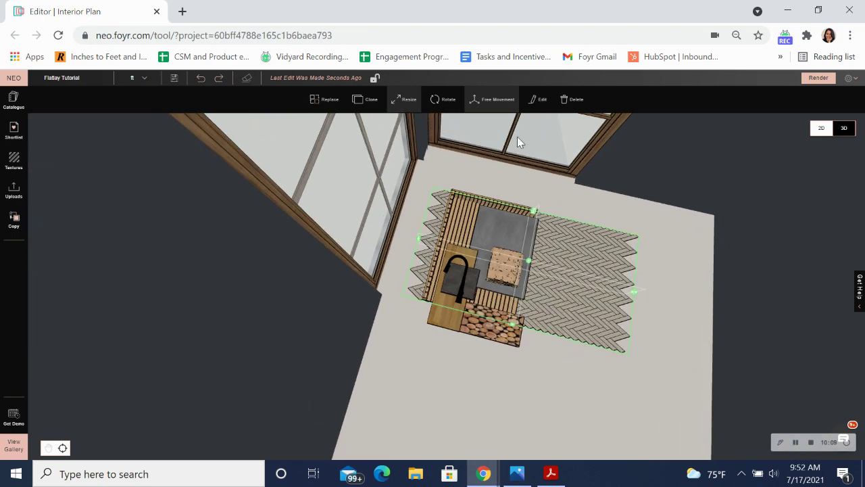
{"action": "left_click", "coordinate": [481, 100]}
{"action": "left_click", "coordinate": [338, 202]}
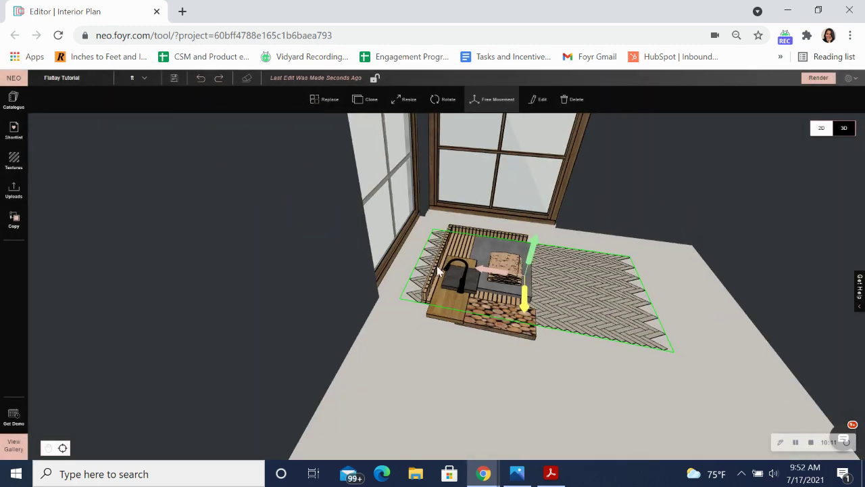
{"action": "left_click_drag", "start_coordinate": [499, 248], "coordinate": [318, 287]}
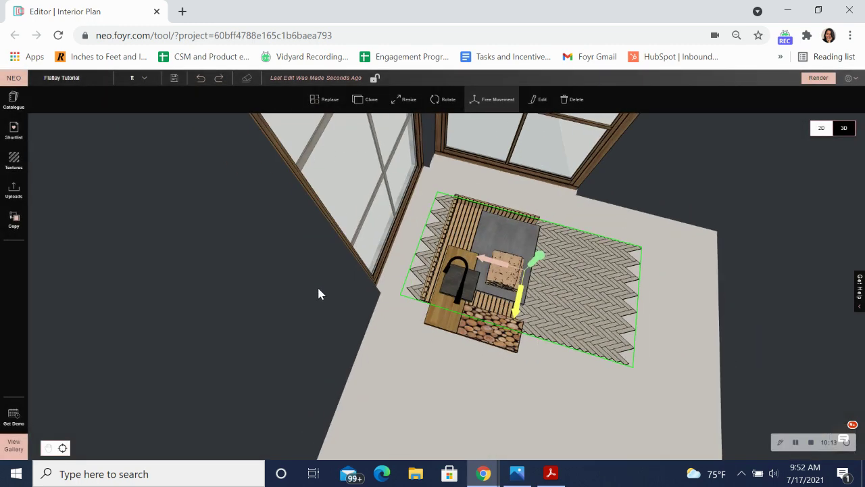
Step: Shrink the land covering from both ends and its back edge, and align it beneath the oak and log-textured slabs
{"action": "left_click", "coordinate": [405, 99]}
{"action": "left_click_drag", "start_coordinate": [421, 244], "coordinate": [440, 251]}
{"action": "left_click_drag", "start_coordinate": [548, 223], "coordinate": [539, 277]}
{"action": "left_click_drag", "start_coordinate": [633, 332], "coordinate": [580, 335]}
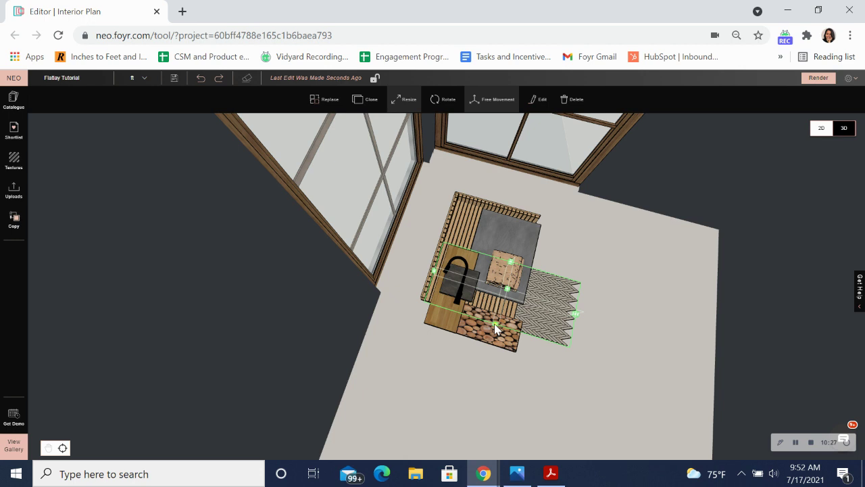
{"action": "left_click", "coordinate": [496, 344]}
{"action": "left_click_drag", "start_coordinate": [273, 261], "coordinate": [278, 270]}
{"action": "left_click_drag", "start_coordinate": [501, 310], "coordinate": [501, 317]}
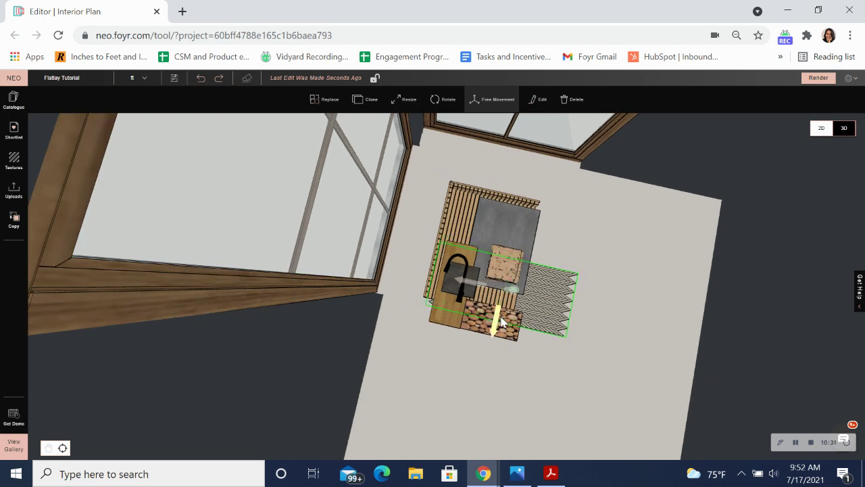
{"action": "left_click_drag", "start_coordinate": [474, 288], "coordinate": [477, 289]}
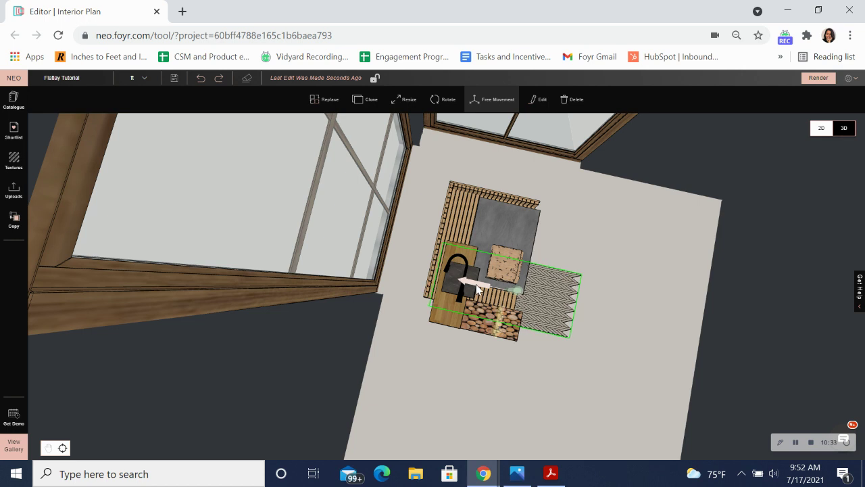
Step: Resize the land covering to about 4'1" long and widen it toward the front edge of the log-textured slab
{"action": "left_click", "coordinate": [404, 100]}
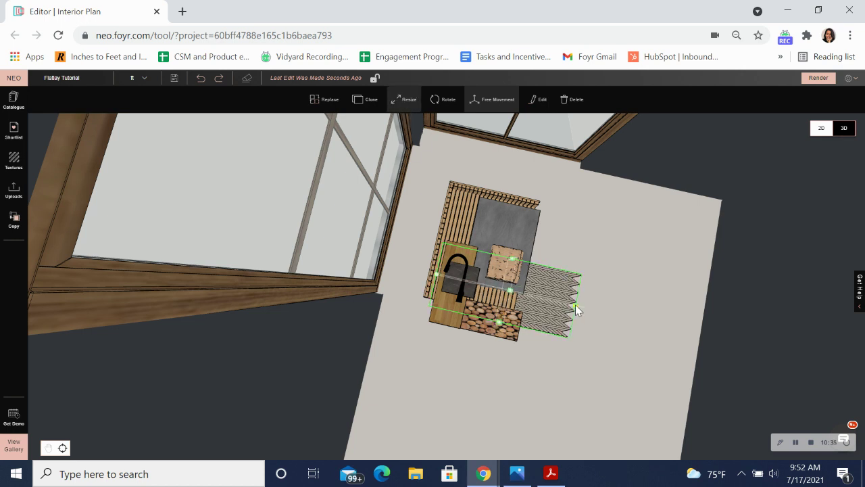
{"action": "left_click_drag", "start_coordinate": [577, 307], "coordinate": [569, 307]}
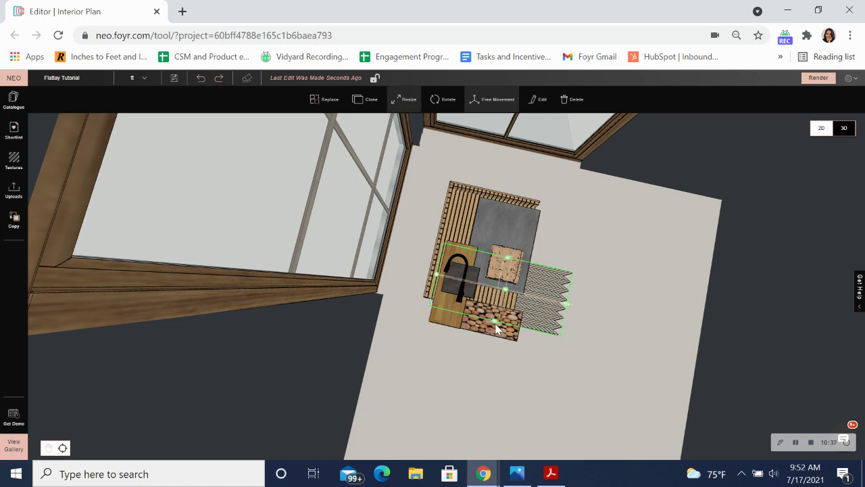
{"action": "left_click", "coordinate": [495, 328]}
{"action": "left_click", "coordinate": [408, 101]}
{"action": "left_click_drag", "start_coordinate": [492, 323], "coordinate": [496, 340]}
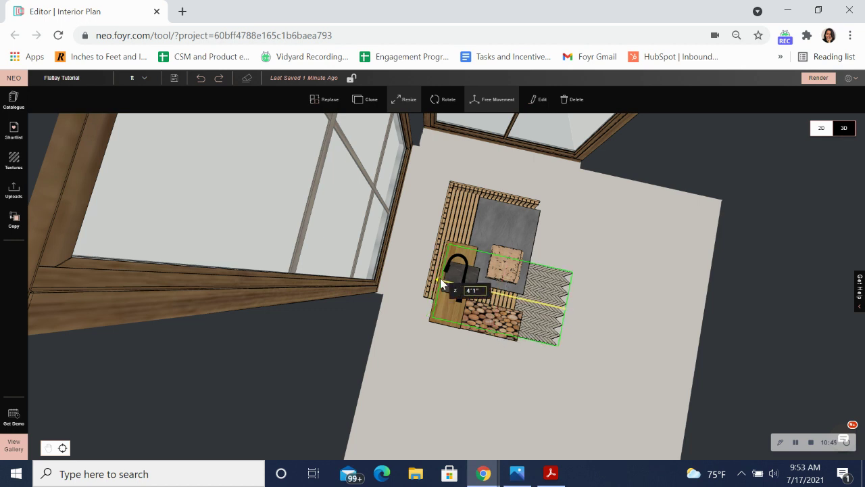
Step: Place the shortlisted Floor Docked Cylinder 12"X12"X12" on the exposed land covering and flatten it into a low disc
{"action": "left_click", "coordinate": [13, 131]}
{"action": "scroll", "coordinate": [116, 334], "scroll_direction": "down", "scroll_amount": 2}
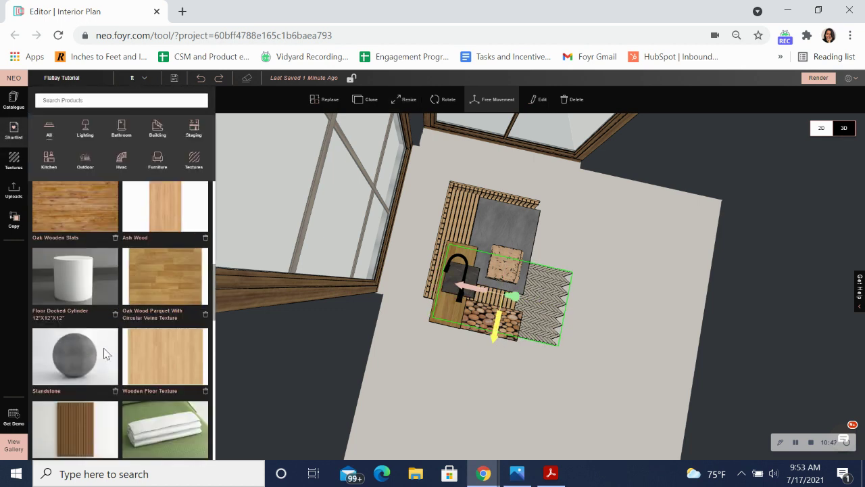
{"action": "left_click_drag", "start_coordinate": [77, 277], "coordinate": [543, 282]}
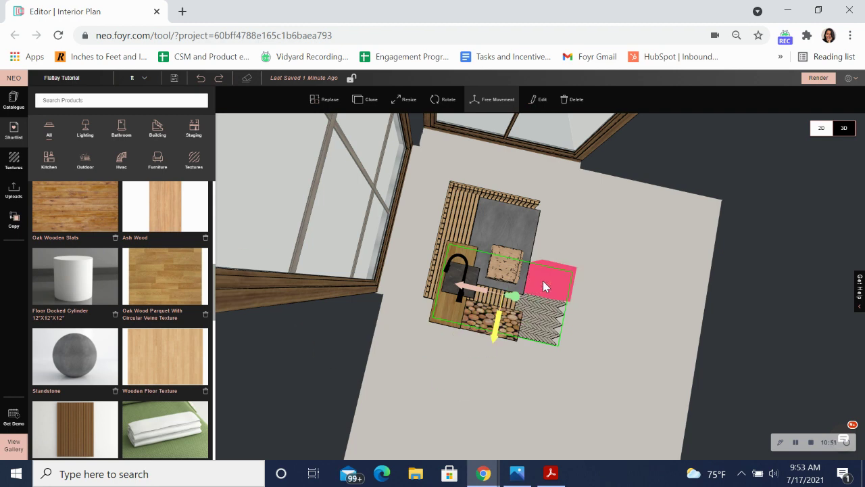
{"action": "left_click", "coordinate": [544, 282]}
{"action": "left_click_drag", "start_coordinate": [623, 340], "coordinate": [487, 183]}
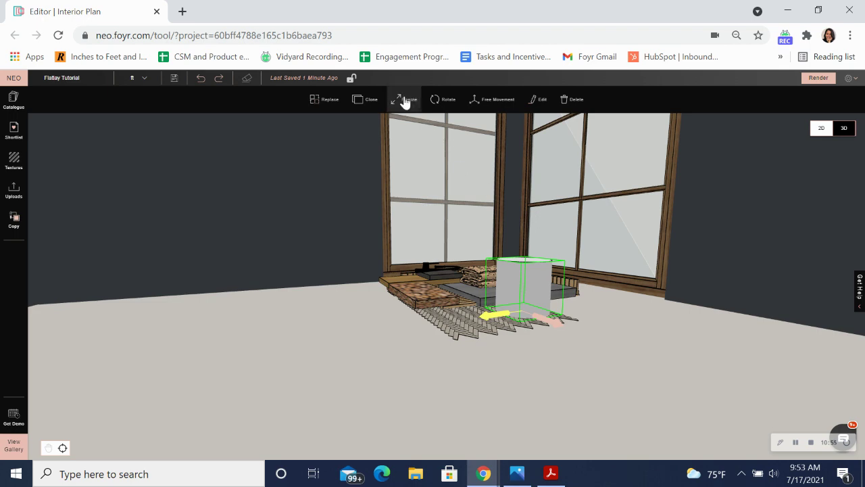
{"action": "left_click", "coordinate": [404, 100]}
{"action": "left_click_drag", "start_coordinate": [526, 264], "coordinate": [538, 305]}
Step: Place a second Floor Docked Cylinder on the land covering, in front of the first disc and beside the log-textured slab
{"action": "left_click_drag", "start_coordinate": [464, 250], "coordinate": [358, 300]}
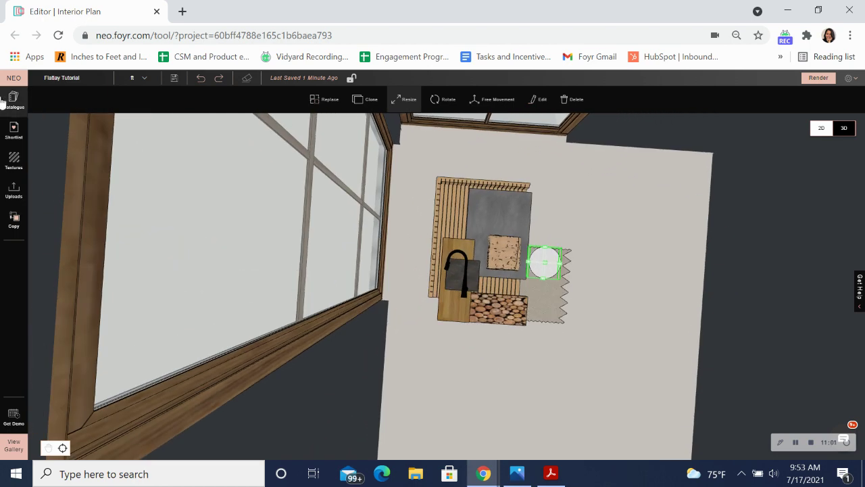
{"action": "left_click", "coordinate": [14, 130]}
{"action": "left_click_drag", "start_coordinate": [487, 299], "coordinate": [534, 297]}
{"action": "left_click", "coordinate": [545, 303]}
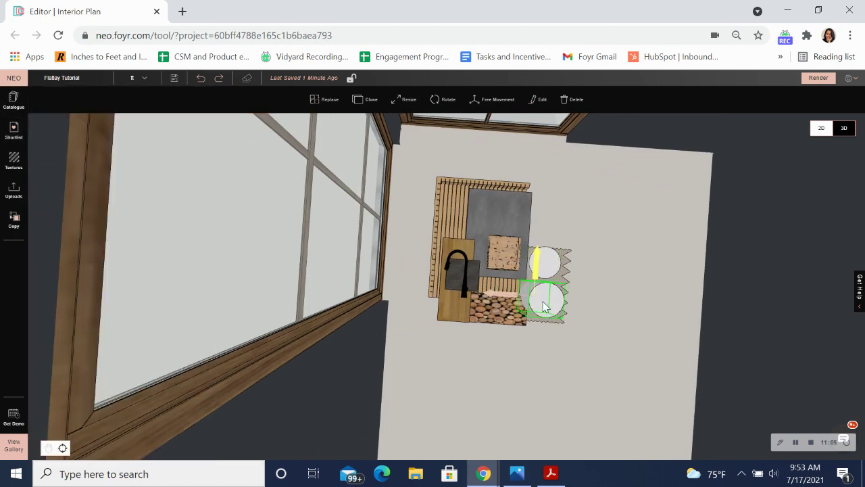
Step: Shrink the second cylinder from its sides and lower its height so it becomes a smaller disc
{"action": "left_click", "coordinate": [62, 448]}
{"action": "left_click", "coordinate": [399, 99]}
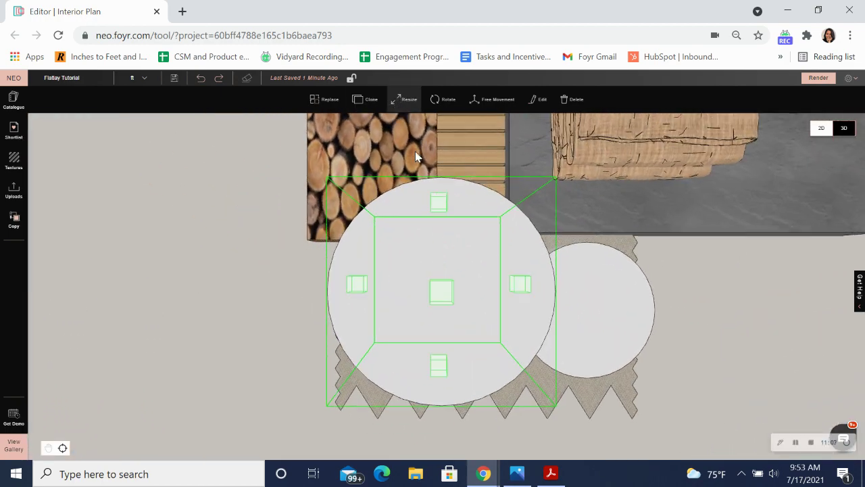
{"action": "left_click_drag", "start_coordinate": [440, 202], "coordinate": [439, 269]}
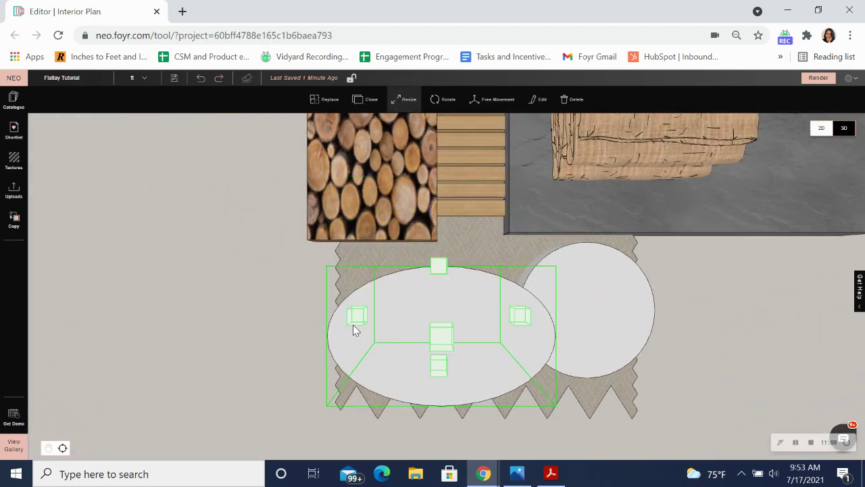
{"action": "left_click_drag", "start_coordinate": [214, 344], "coordinate": [306, 351]}
{"action": "left_click_drag", "start_coordinate": [438, 369], "coordinate": [484, 277]}
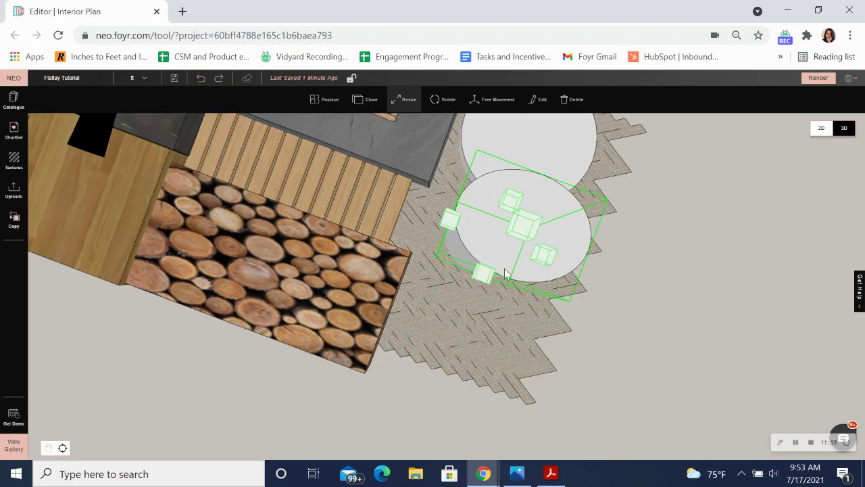
{"action": "left_click_drag", "start_coordinate": [546, 255], "coordinate": [526, 265]}
{"action": "left_click_drag", "start_coordinate": [450, 373], "coordinate": [363, 239]}
{"action": "scroll", "coordinate": [557, 274], "scroll_direction": "down", "scroll_amount": 3}
{"action": "left_click_drag", "start_coordinate": [501, 280], "coordinate": [503, 424]}
{"action": "left_click_drag", "start_coordinate": [172, 240], "coordinate": [440, 199]}
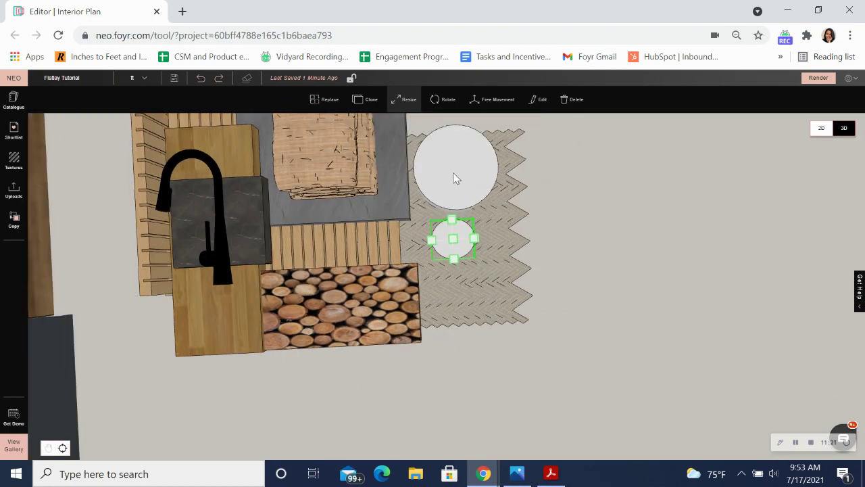
Step: Reduce the larger disc's diameter slightly from all sides so it sits clear of the grey slab
{"action": "left_click", "coordinate": [453, 173]}
{"action": "left_click", "coordinate": [406, 100]}
{"action": "mouse_move", "coordinate": [444, 140]}
{"action": "left_mouse_down"}
{"action": "mouse_move", "coordinate": [456, 134]}
{"action": "mouse_move", "coordinate": [436, 158]}
{"action": "mouse_move", "coordinate": [438, 141]}
{"action": "left_mouse_up"}
{"action": "left_click_drag", "start_coordinate": [414, 186], "coordinate": [428, 184]}
{"action": "left_click_drag", "start_coordinate": [463, 213], "coordinate": [465, 200]}
{"action": "left_click", "coordinate": [408, 100]}
{"action": "mouse_move", "coordinate": [497, 169]}
{"action": "left_mouse_down"}
{"action": "mouse_move", "coordinate": [498, 161]}
{"action": "mouse_move", "coordinate": [491, 165]}
{"action": "left_mouse_up"}
Step: Move the smaller disc close to the slatted panel's end and enlarge it slightly while keeping it round
{"action": "left_click", "coordinate": [451, 174]}
{"action": "left_click", "coordinate": [455, 254]}
{"action": "left_click_drag", "start_coordinate": [455, 254], "coordinate": [429, 243]}
{"action": "left_click", "coordinate": [436, 192]}
{"action": "left_click", "coordinate": [437, 227]}
{"action": "left_click", "coordinate": [404, 98]}
{"action": "left_click_drag", "start_coordinate": [434, 256], "coordinate": [433, 260]}
{"action": "left_click_drag", "start_coordinate": [453, 231], "coordinate": [463, 238]}
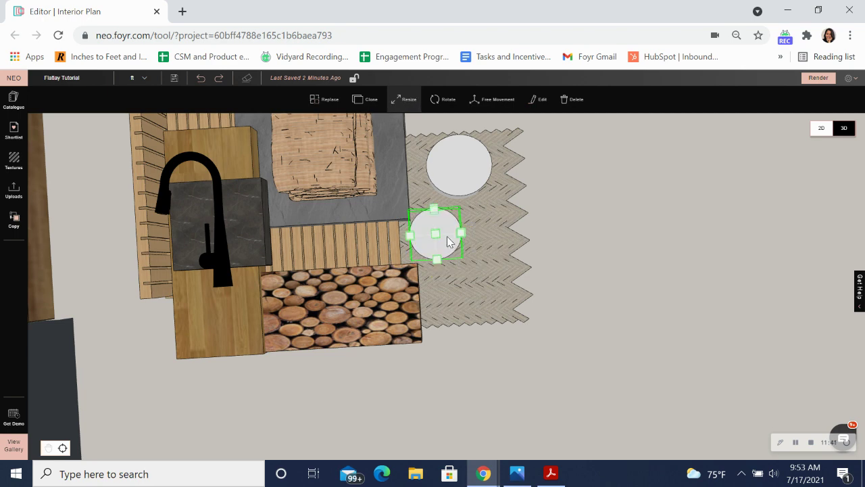
Step: Apply the shortlisted Oak Wooden Slats texture to the smaller disc and a lighter shortlisted wood texture to the larger disc
{"action": "scroll", "coordinate": [245, 310], "scroll_direction": "down", "scroll_amount": 5}
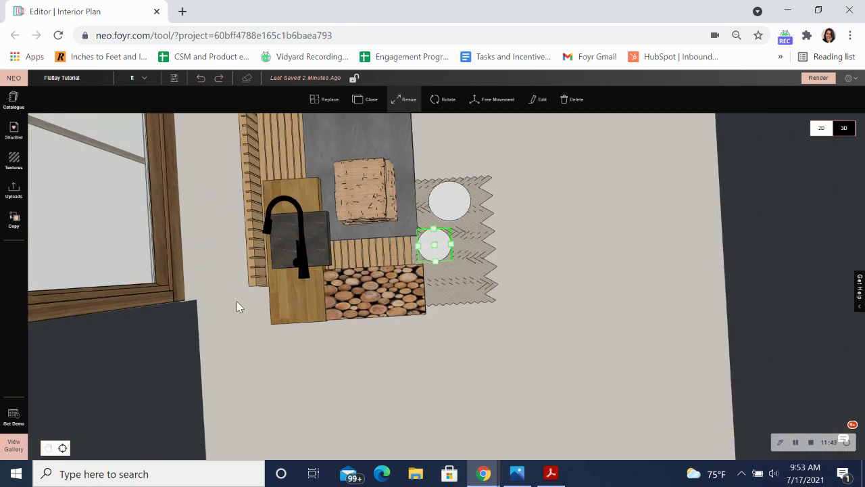
{"action": "left_click", "coordinate": [14, 132]}
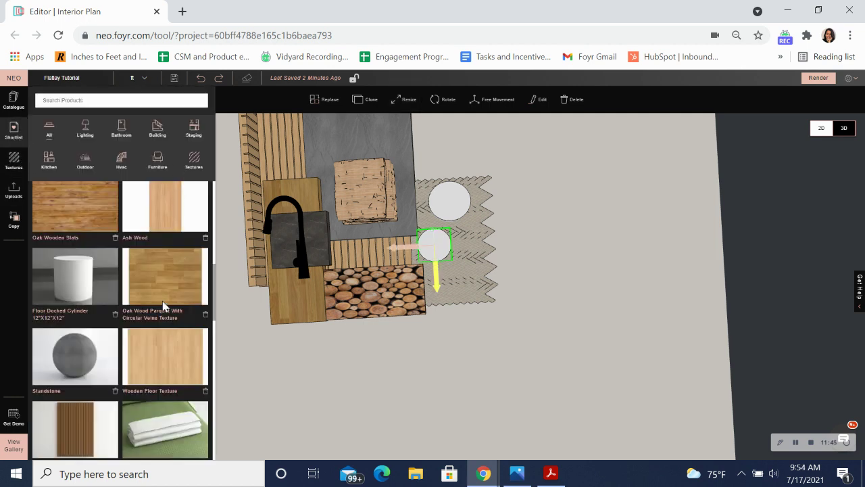
{"action": "scroll", "coordinate": [179, 328], "scroll_direction": "up", "scroll_amount": 2}
{"action": "left_click_drag", "start_coordinate": [92, 248], "coordinate": [433, 252]}
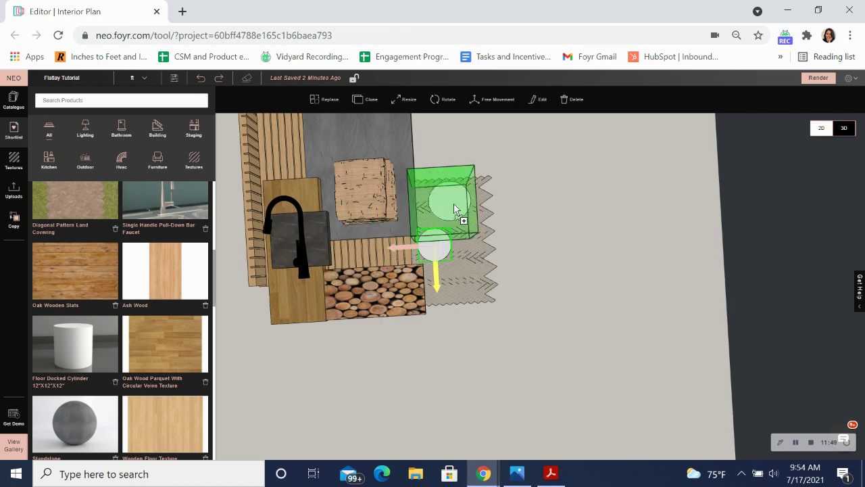
{"action": "left_click_drag", "start_coordinate": [454, 204], "coordinate": [455, 205]}
Step: Place the shortlisted Square Shape Potted Plant on the floor beside the back of the layered slabs
{"action": "scroll", "coordinate": [476, 277], "scroll_direction": "down", "scroll_amount": 2}
{"action": "scroll", "coordinate": [108, 302], "scroll_direction": "up", "scroll_amount": 5}
{"action": "left_click_drag", "start_coordinate": [353, 396], "coordinate": [342, 399]}
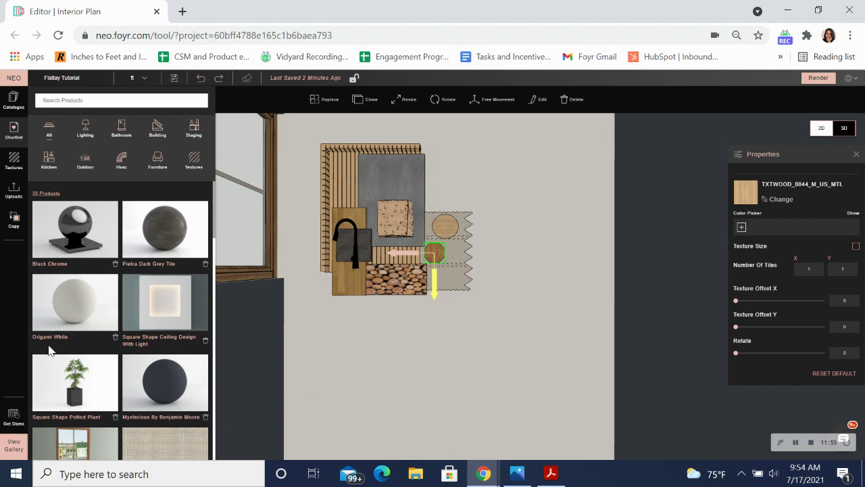
{"action": "left_click_drag", "start_coordinate": [77, 388], "coordinate": [457, 172]}
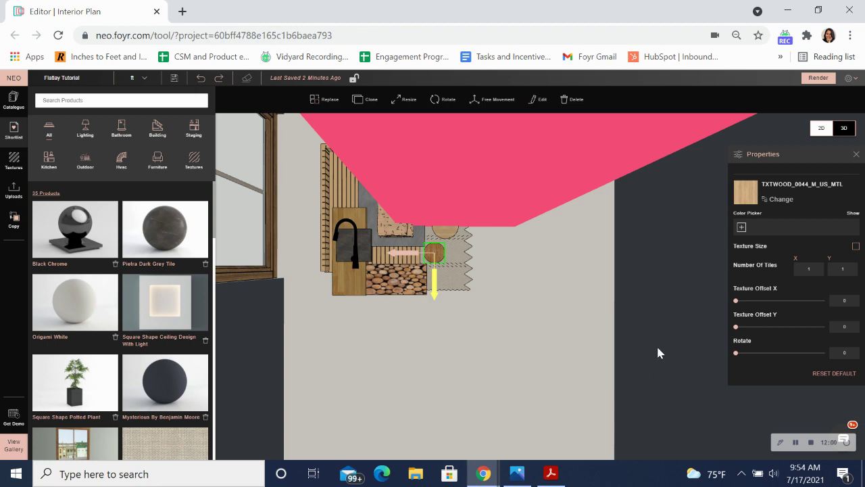
{"action": "left_click_drag", "start_coordinate": [615, 304], "coordinate": [360, 368]}
{"action": "left_click", "coordinate": [487, 203]}
{"action": "left_click_drag", "start_coordinate": [487, 202], "coordinate": [162, 235]}
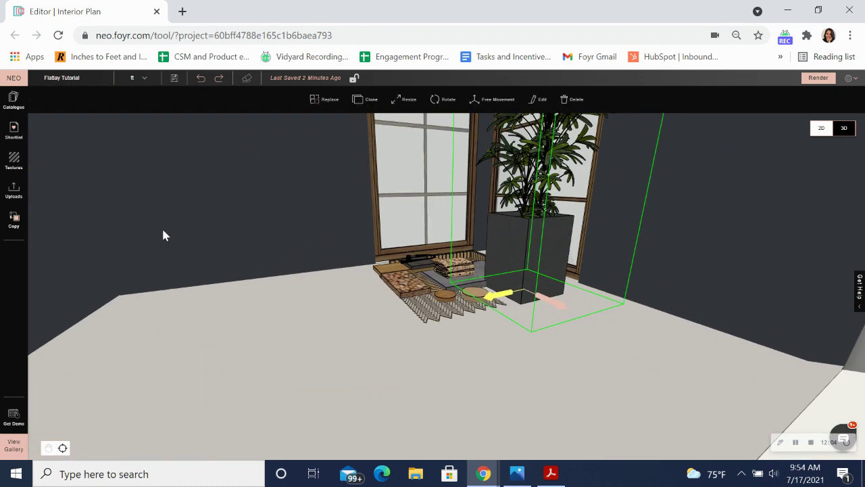
Step: Lower the potted plant through the floor with Free Movement and shift it so its leaves overhang the slabs and larger disc
{"action": "left_click", "coordinate": [495, 100]}
{"action": "left_click_drag", "start_coordinate": [528, 253], "coordinate": [521, 333]}
{"action": "left_click_drag", "start_coordinate": [291, 201], "coordinate": [380, 282]}
{"action": "left_click_drag", "start_coordinate": [441, 253], "coordinate": [407, 239]}
{"action": "left_click_drag", "start_coordinate": [436, 271], "coordinate": [437, 258]}
{"action": "scroll", "coordinate": [250, 277], "scroll_direction": "down", "scroll_amount": 2}
{"action": "left_click_drag", "start_coordinate": [249, 276], "coordinate": [252, 382]}
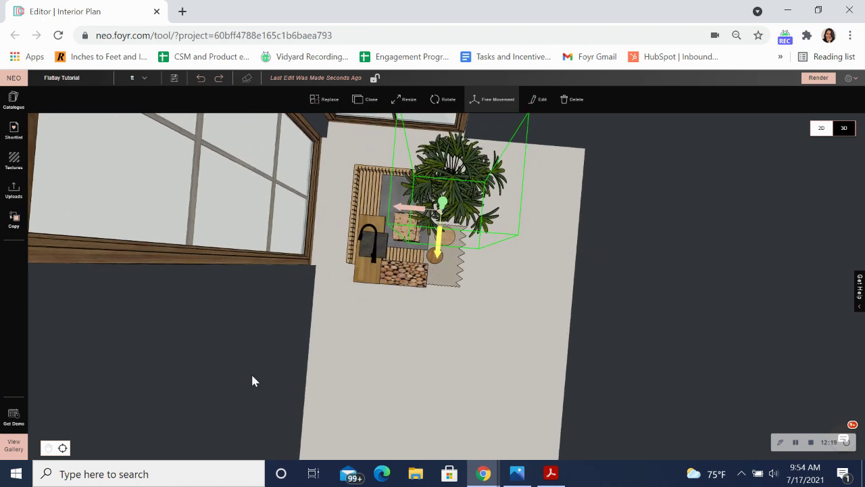
Step: Open the render setup, narrow the field of view to 45, and centre the flatlay in a straight top-down view
{"action": "left_click", "coordinate": [819, 79]}
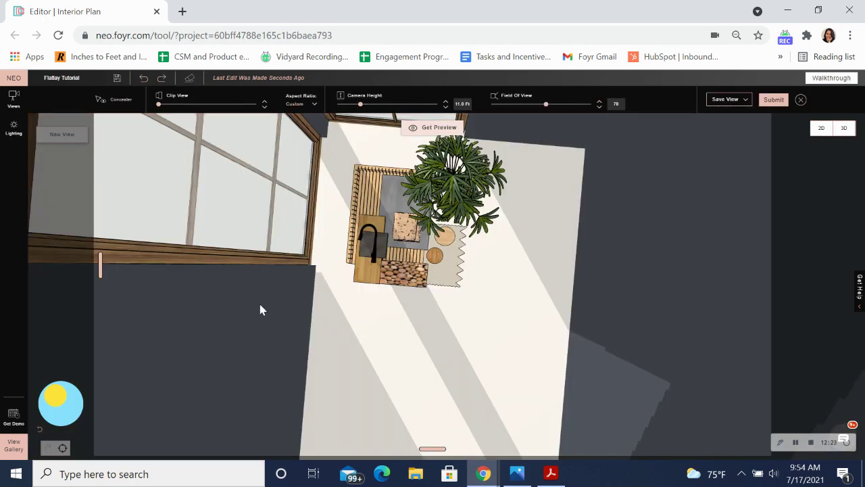
{"action": "left_click_drag", "start_coordinate": [269, 330], "coordinate": [267, 331]}
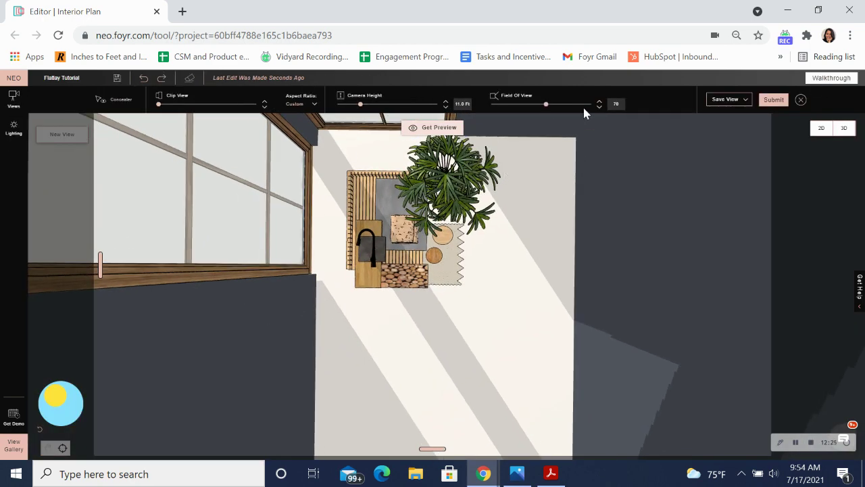
{"action": "left_click_drag", "start_coordinate": [545, 106], "coordinate": [477, 110]}
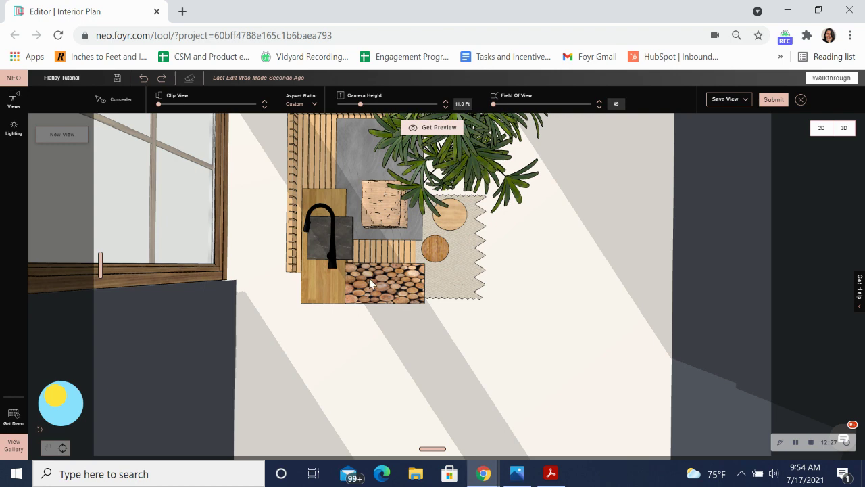
{"action": "left_click", "coordinate": [48, 450]}
{"action": "left_click_drag", "start_coordinate": [348, 158], "coordinate": [385, 233]}
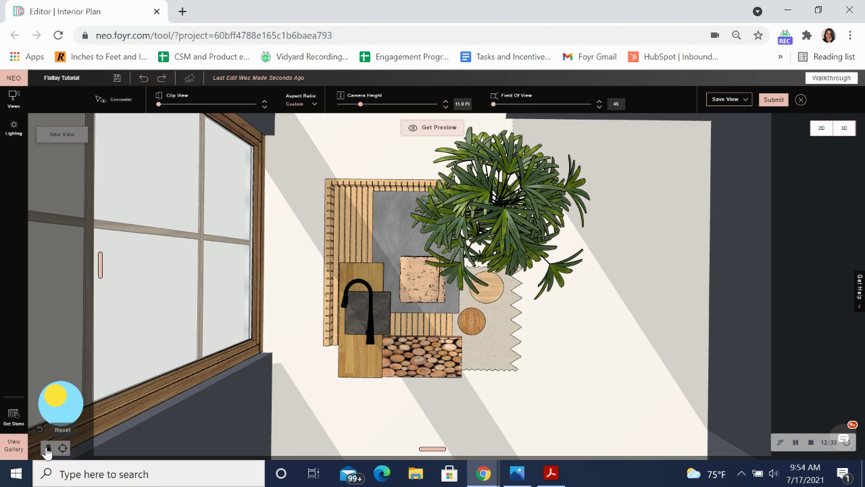
{"action": "left_click_drag", "start_coordinate": [377, 424], "coordinate": [378, 426]}
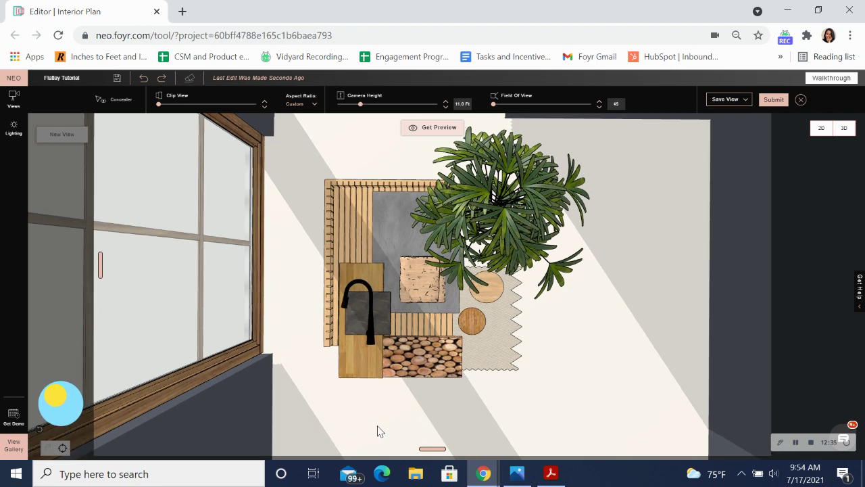
Step: Crop the render frame closely around the flatlay and reposition the composition within it
{"action": "left_click_drag", "start_coordinate": [99, 265], "coordinate": [298, 293]}
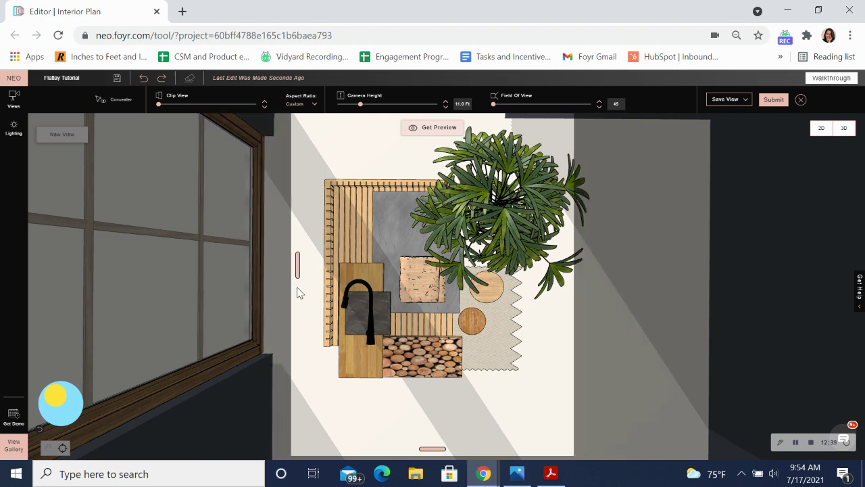
{"action": "left_click_drag", "start_coordinate": [436, 446], "coordinate": [438, 383]}
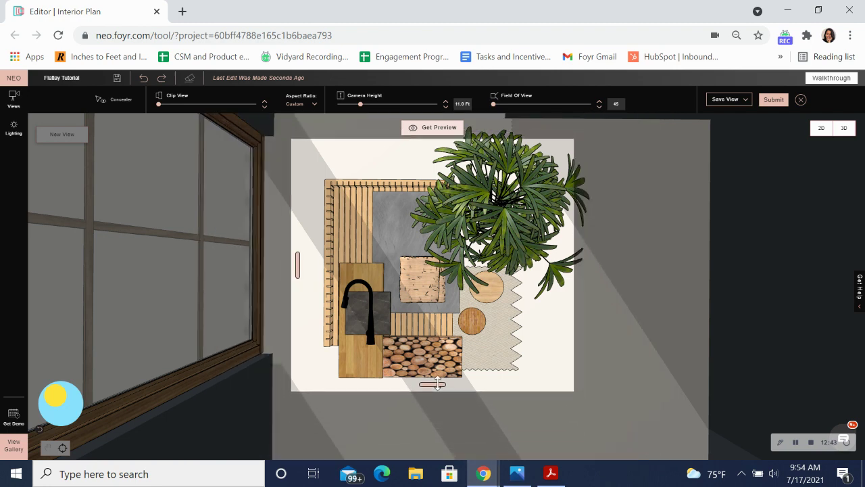
{"action": "left_click_drag", "start_coordinate": [298, 264], "coordinate": [311, 265]}
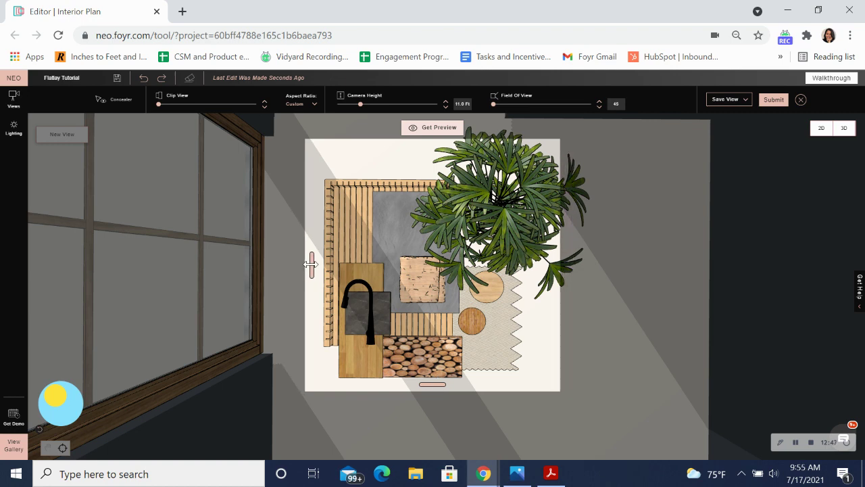
{"action": "left_click", "coordinate": [47, 449]}
{"action": "left_click_drag", "start_coordinate": [430, 319], "coordinate": [423, 287]}
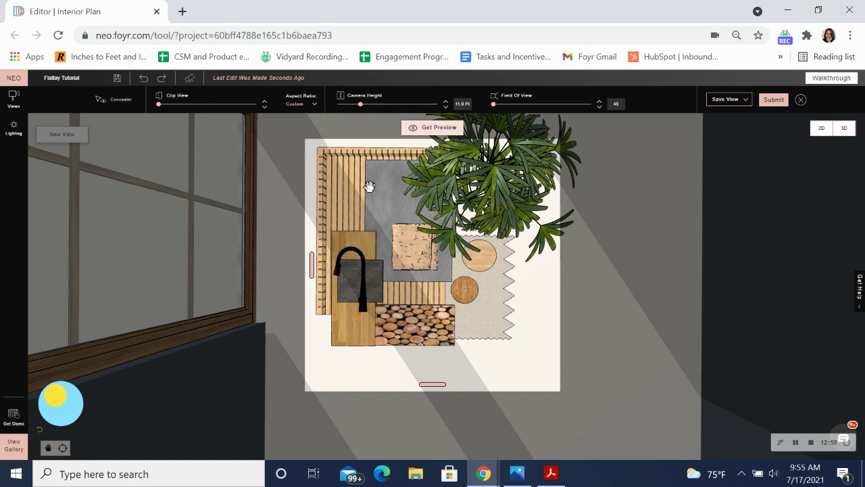
Step: Set the interior lighting to High and choose the Fresh daylight preset
{"action": "left_click", "coordinate": [12, 130]}
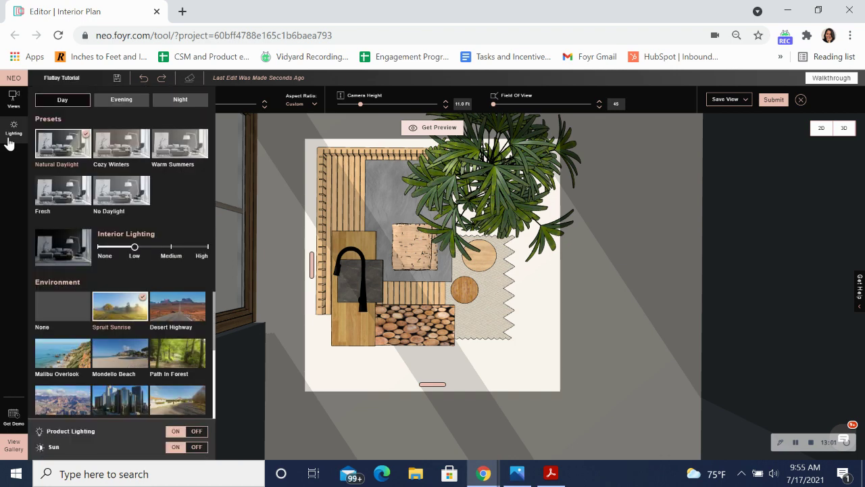
{"action": "left_click_drag", "start_coordinate": [137, 248], "coordinate": [206, 247]}
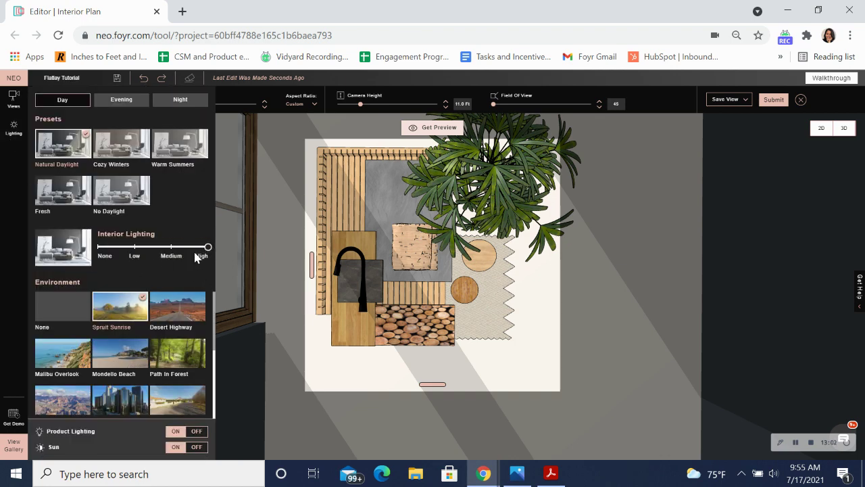
{"action": "left_click", "coordinate": [69, 201]}
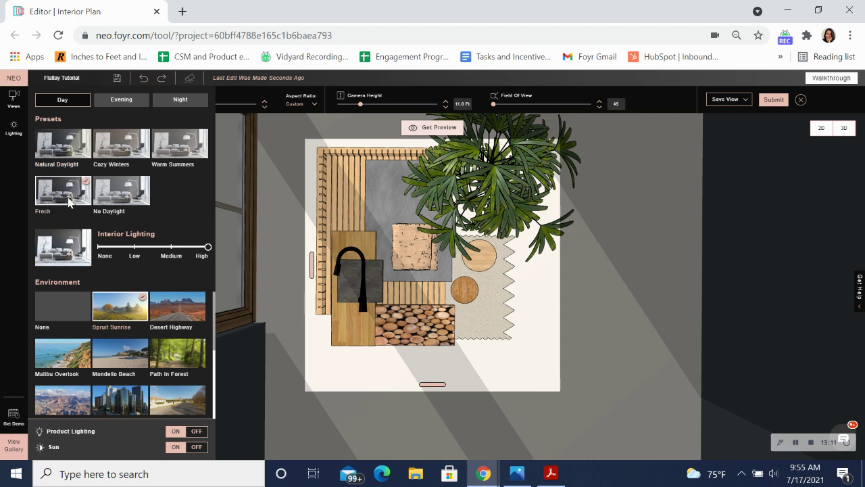
{"action": "left_click", "coordinate": [13, 129]}
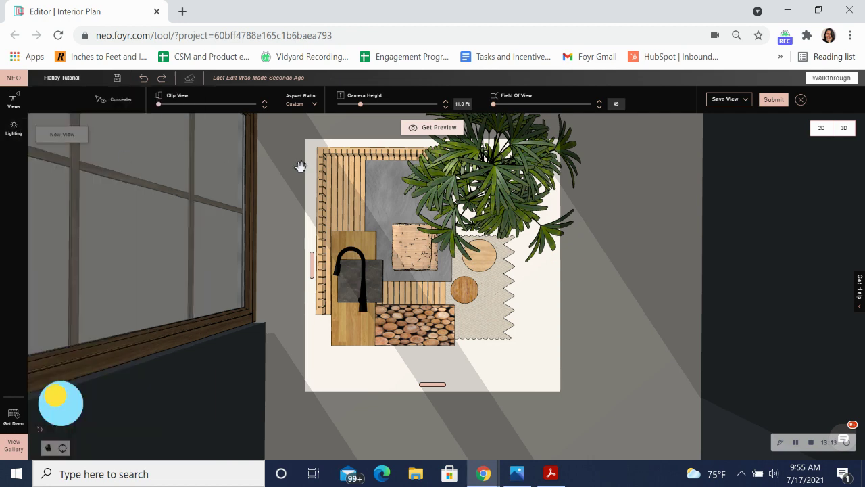
Step: Request a render preview of the framed view, and switch to Photos to view the finished flatlay render
{"action": "left_click", "coordinate": [447, 128]}
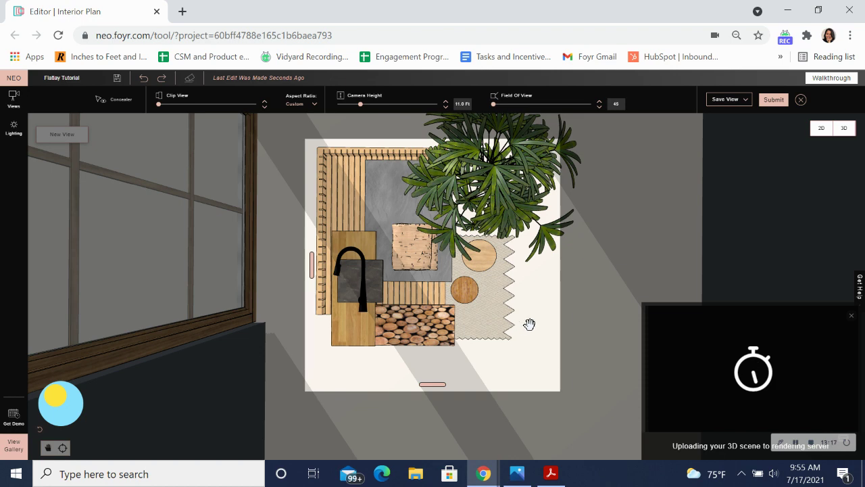
{"action": "left_click", "coordinate": [508, 466]}
{"action": "left_click", "coordinate": [508, 468]}
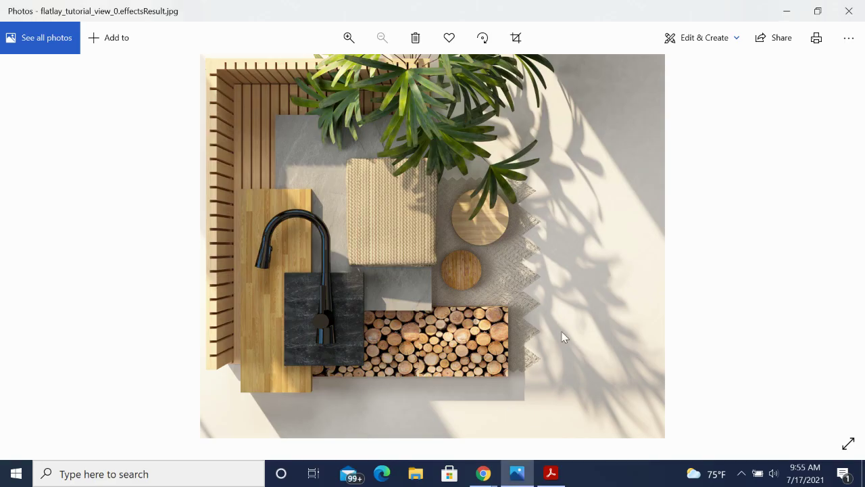